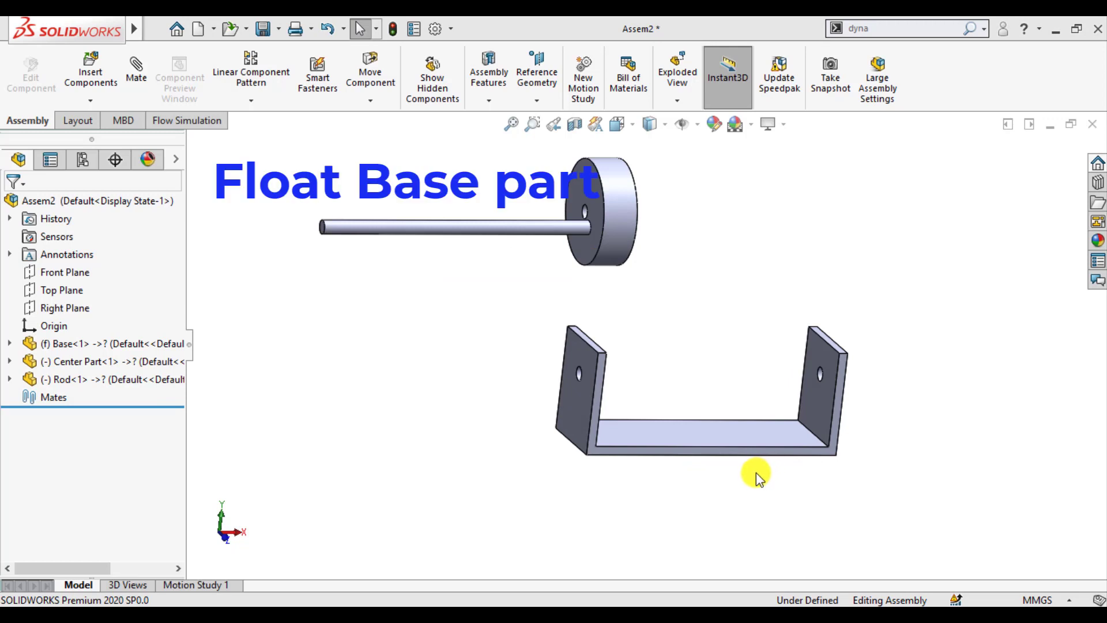
Float the Base component so that it is no longer fixed in the assembly.
{"action": "middle_click_drag", "start_coordinate": [756, 472], "coordinate": [756, 516]}
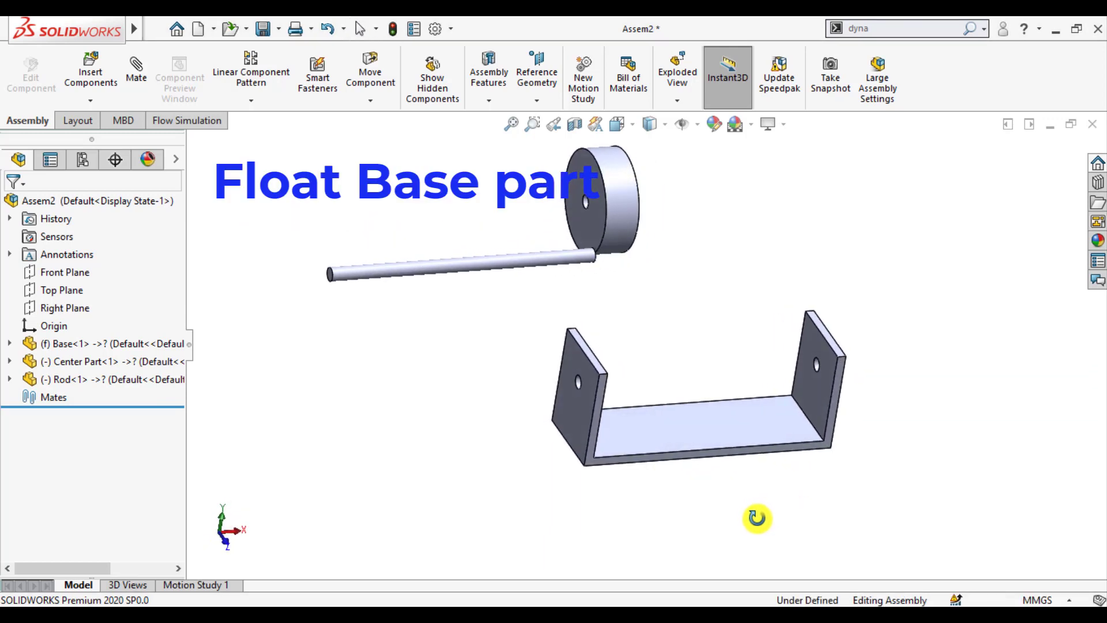
{"action": "right_click", "coordinate": [99, 347]}
{"action": "left_click", "coordinate": [138, 290]}
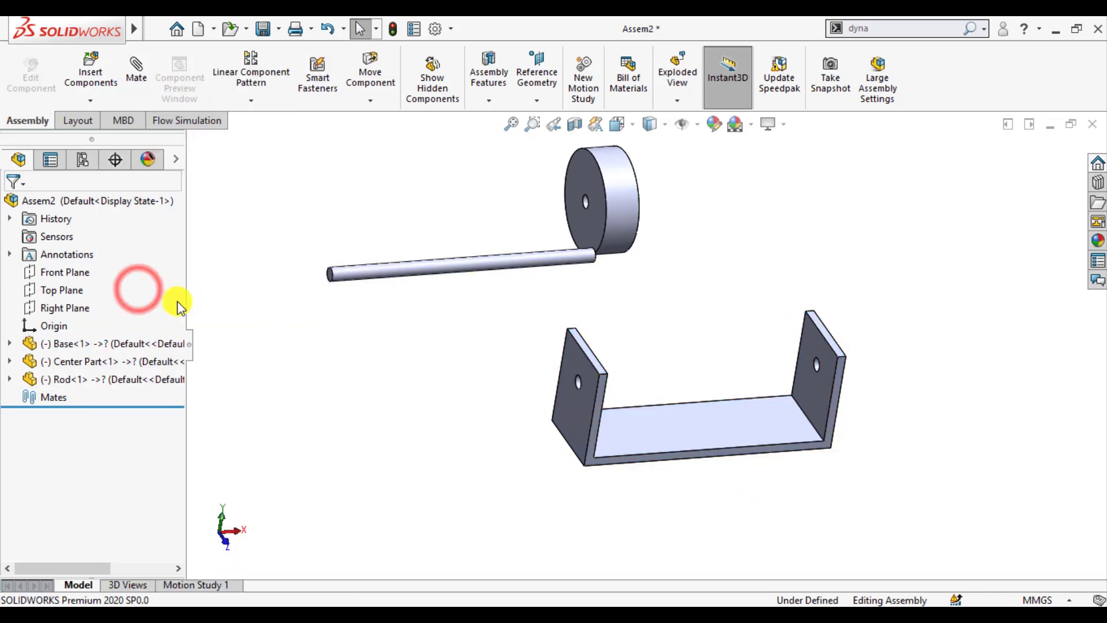
Add a coincident mate between the assembly's Front Plane and the Base part's Front Plane.
{"action": "left_click", "coordinate": [136, 70]}
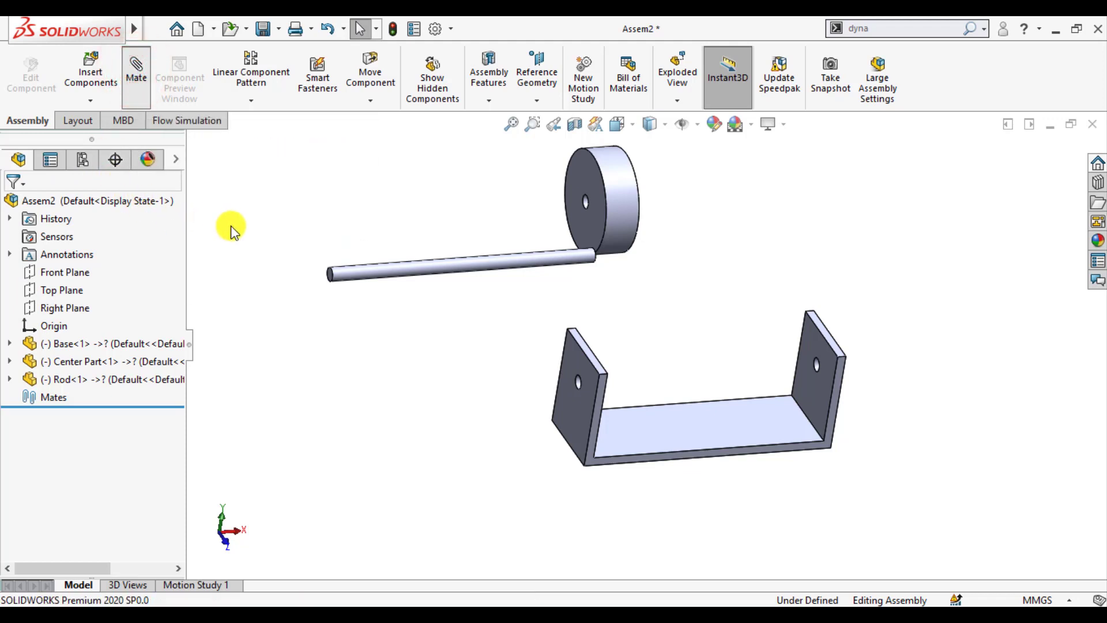
{"action": "left_click", "coordinate": [192, 143]}
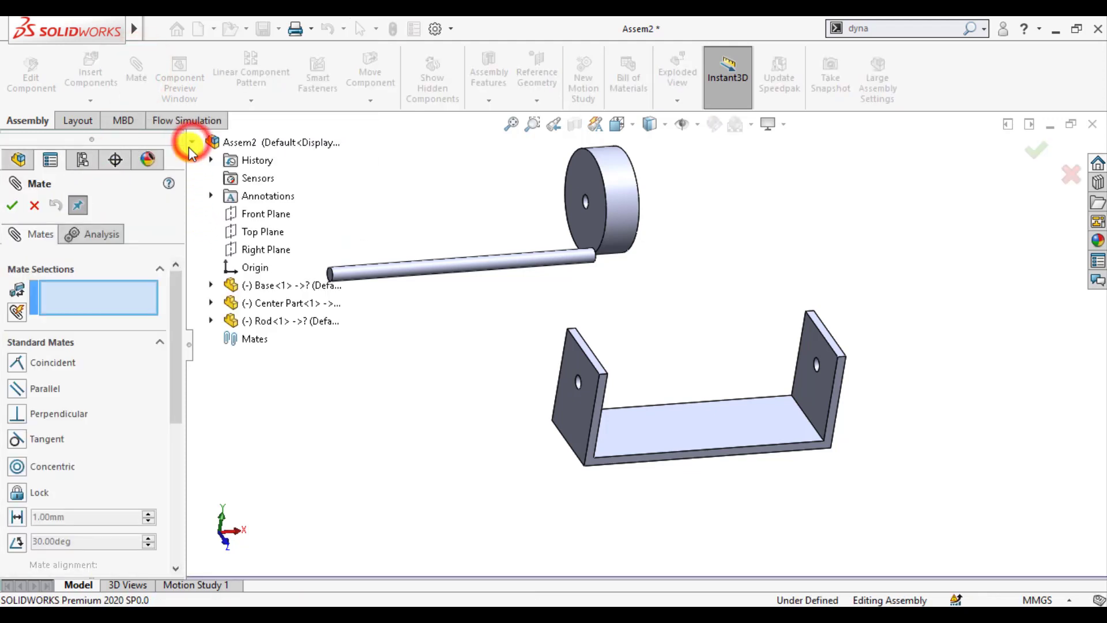
{"action": "left_click", "coordinate": [264, 213]}
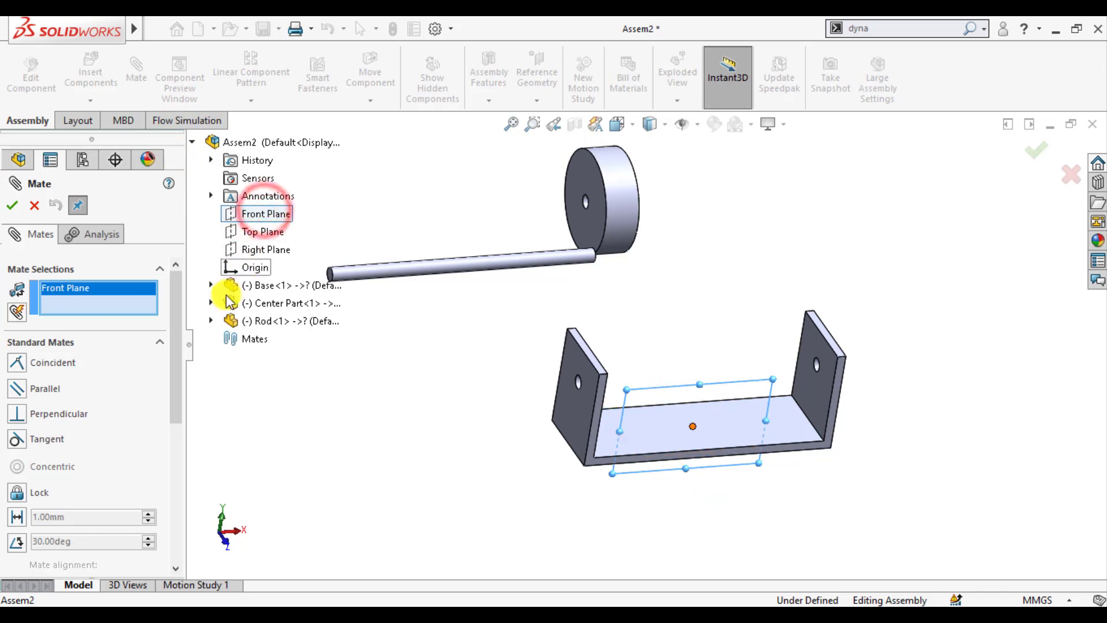
{"action": "left_click", "coordinate": [210, 285]}
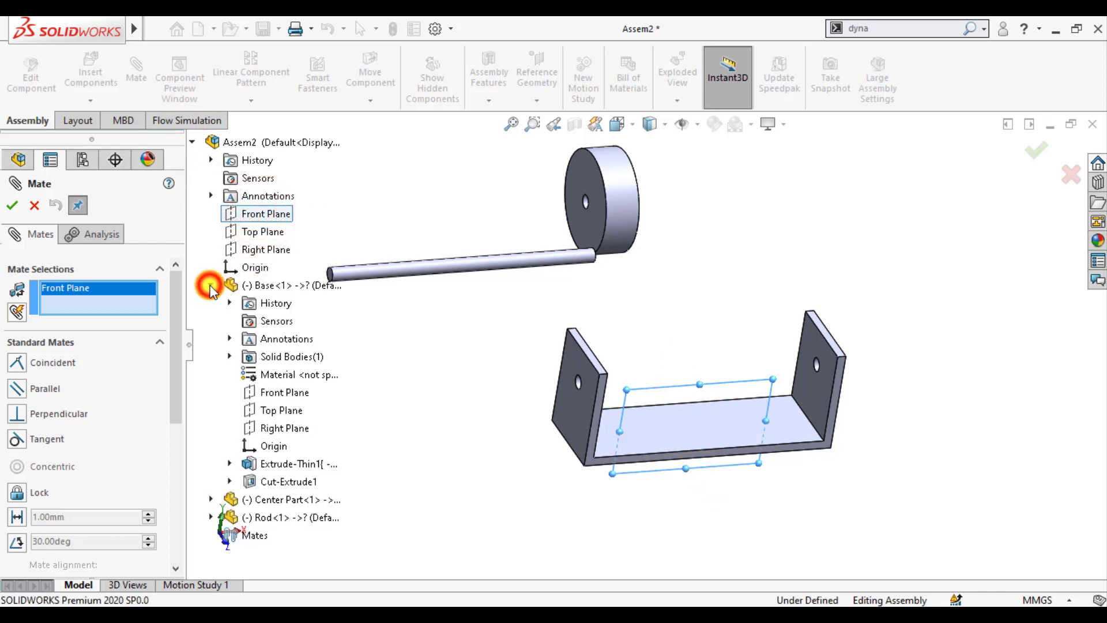
{"action": "left_click", "coordinate": [265, 394]}
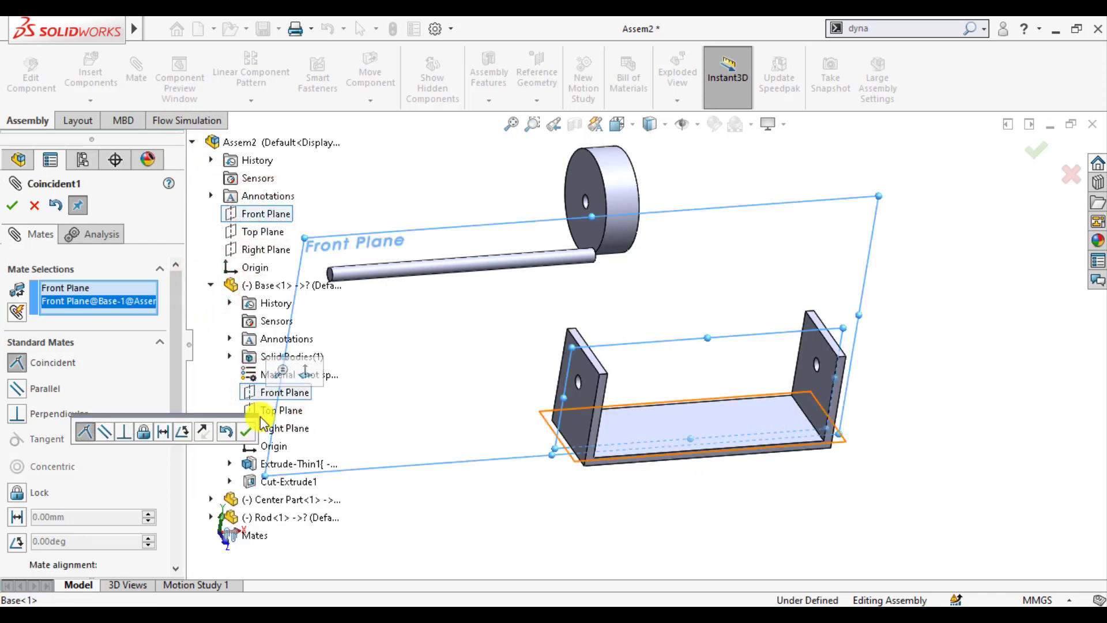
{"action": "left_click", "coordinate": [242, 433]}
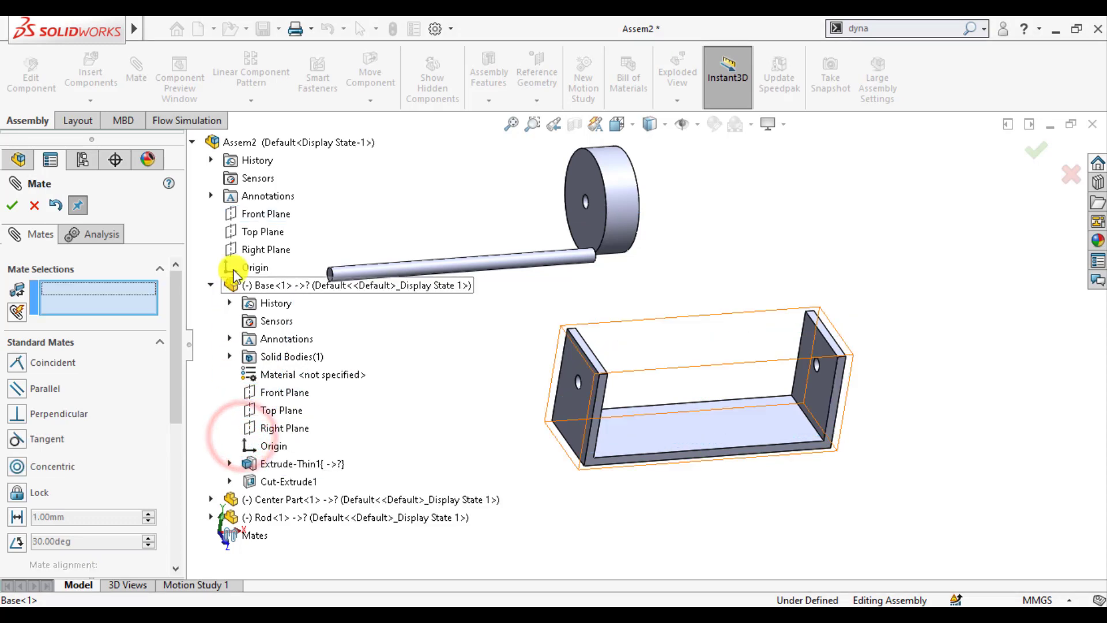
Add a coincident mate between the assembly's Top Plane and the Base part's Top Plane.
{"action": "left_click", "coordinate": [254, 230]}
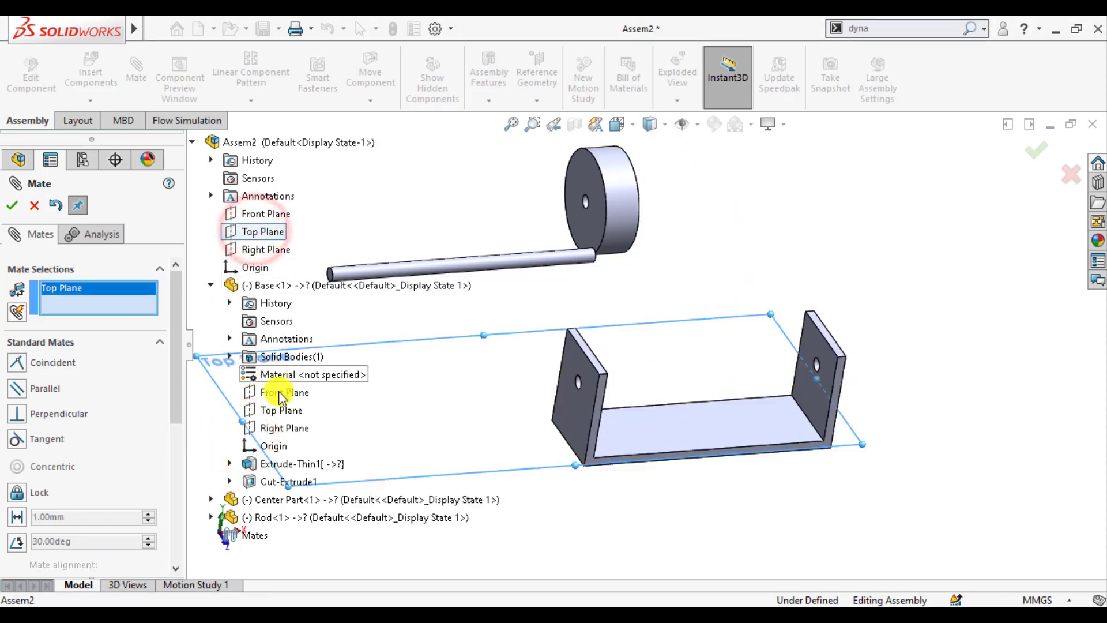
{"action": "left_click", "coordinate": [283, 410]}
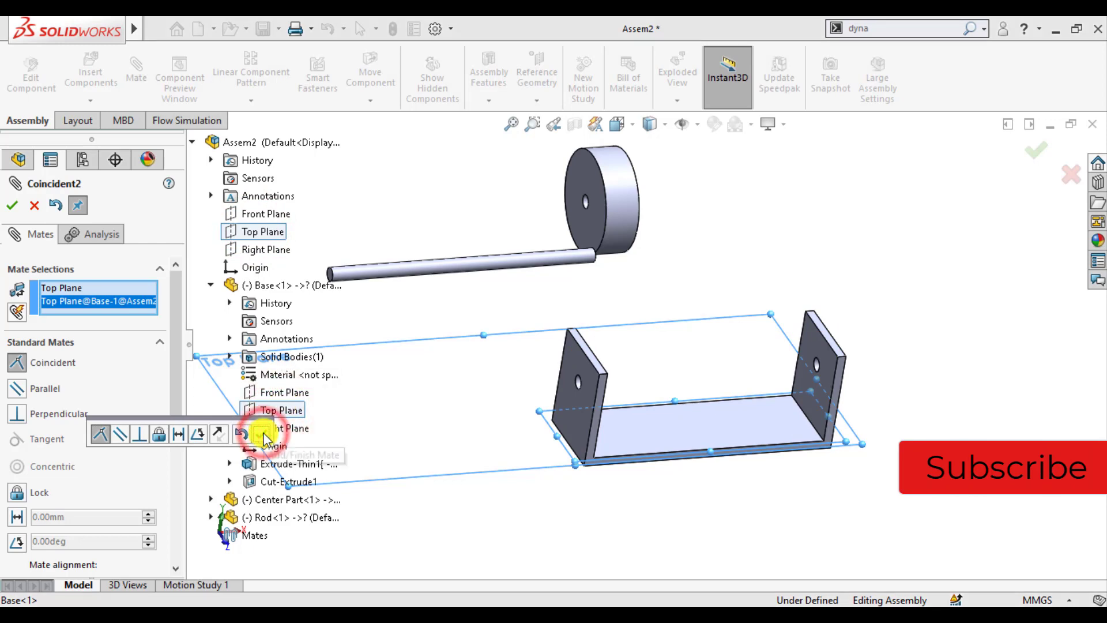
{"action": "left_click", "coordinate": [263, 436]}
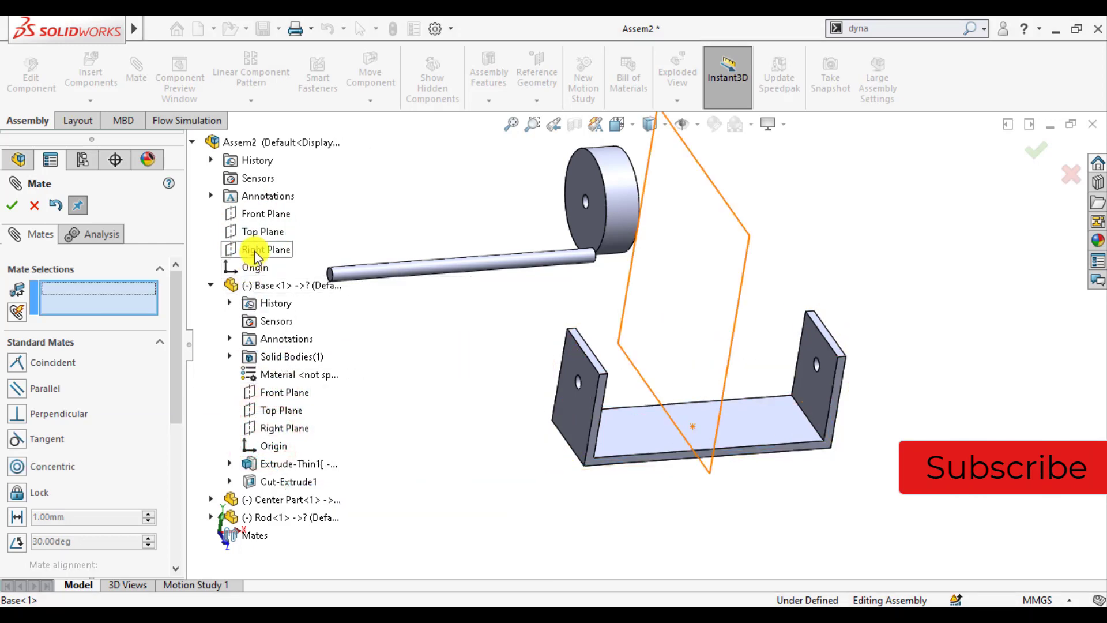
Add a coincident mate between the assembly's Right Plane and the Base part's Right Plane, and finish mating.
{"action": "left_click", "coordinate": [254, 251]}
{"action": "left_click", "coordinate": [265, 427]}
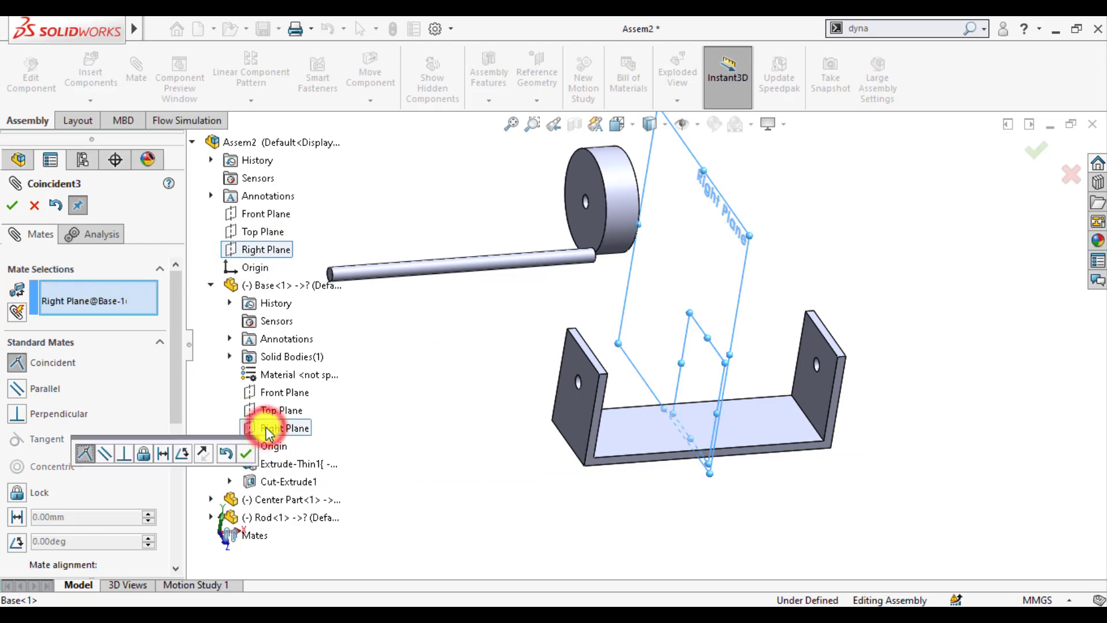
{"action": "left_click", "coordinate": [244, 454]}
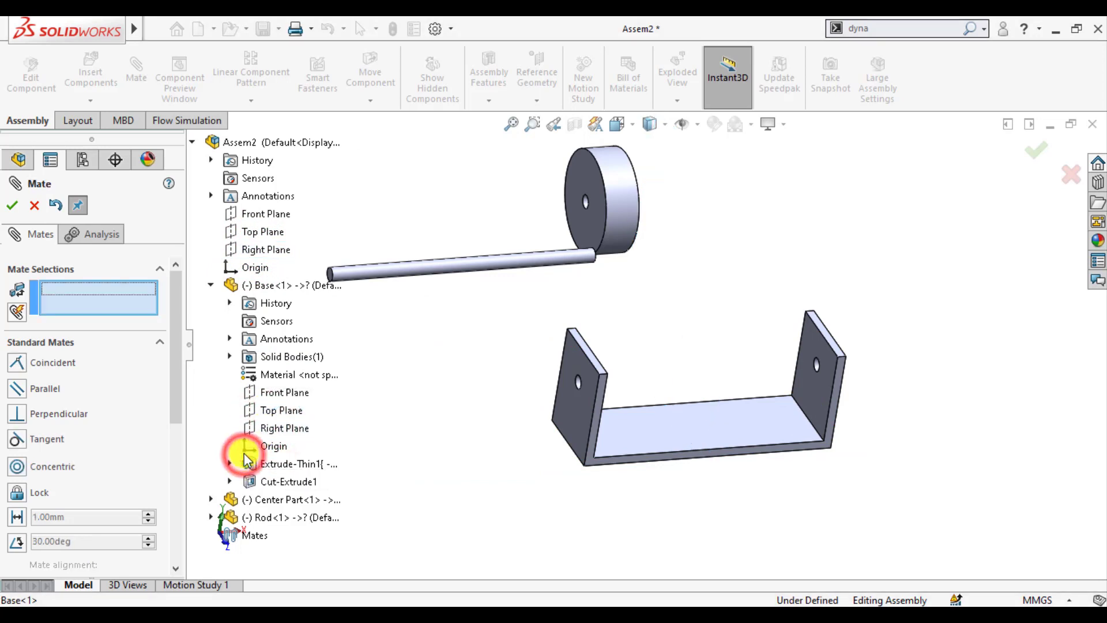
{"action": "left_click", "coordinate": [12, 205]}
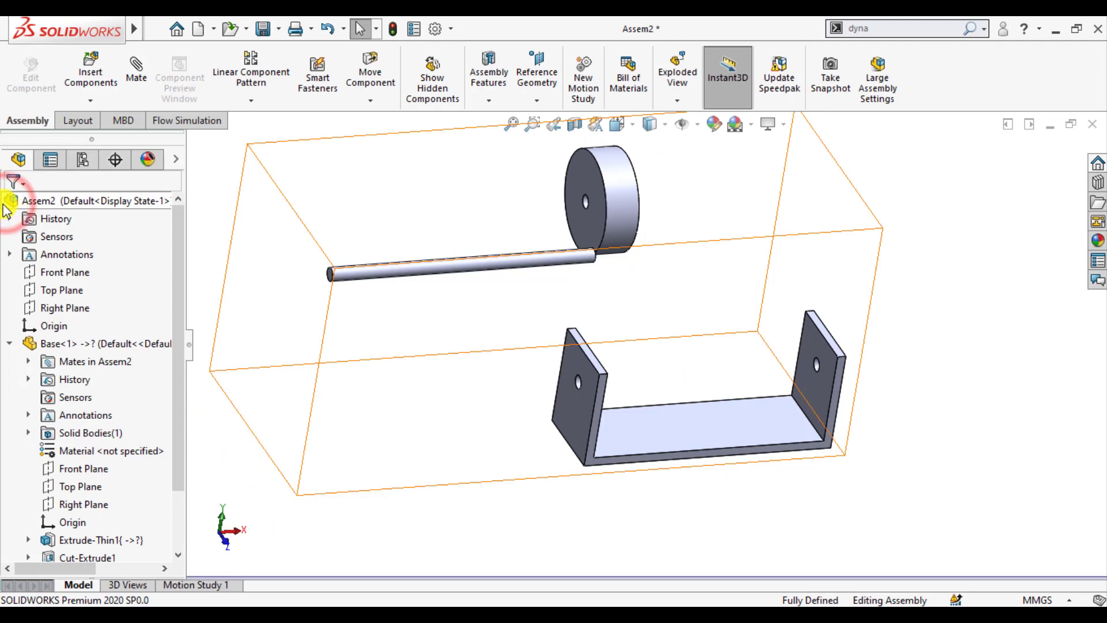
{"action": "left_click", "coordinate": [9, 343]}
Mate the rod's cylindrical face concentric with the hole in the Base's upright, and slide the rod through both uprights.
{"action": "scroll", "coordinate": [388, 403], "scroll_direction": "up", "scroll_amount": 2}
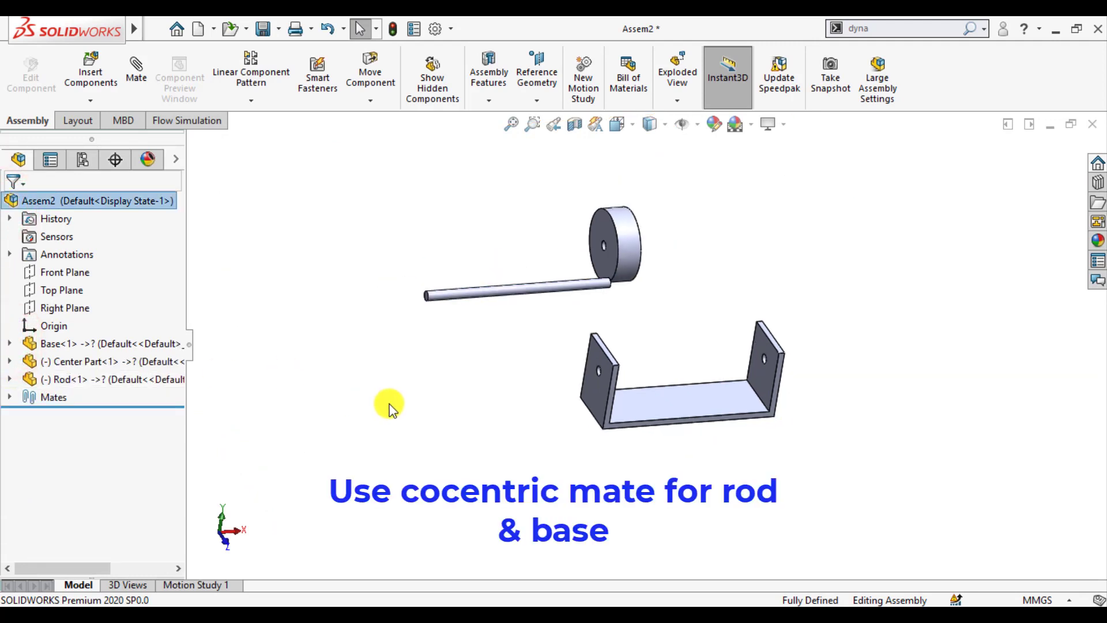
{"action": "scroll", "coordinate": [544, 341], "scroll_direction": "down", "scroll_amount": 1}
{"action": "scroll", "coordinate": [538, 339], "scroll_direction": "up", "scroll_amount": 1}
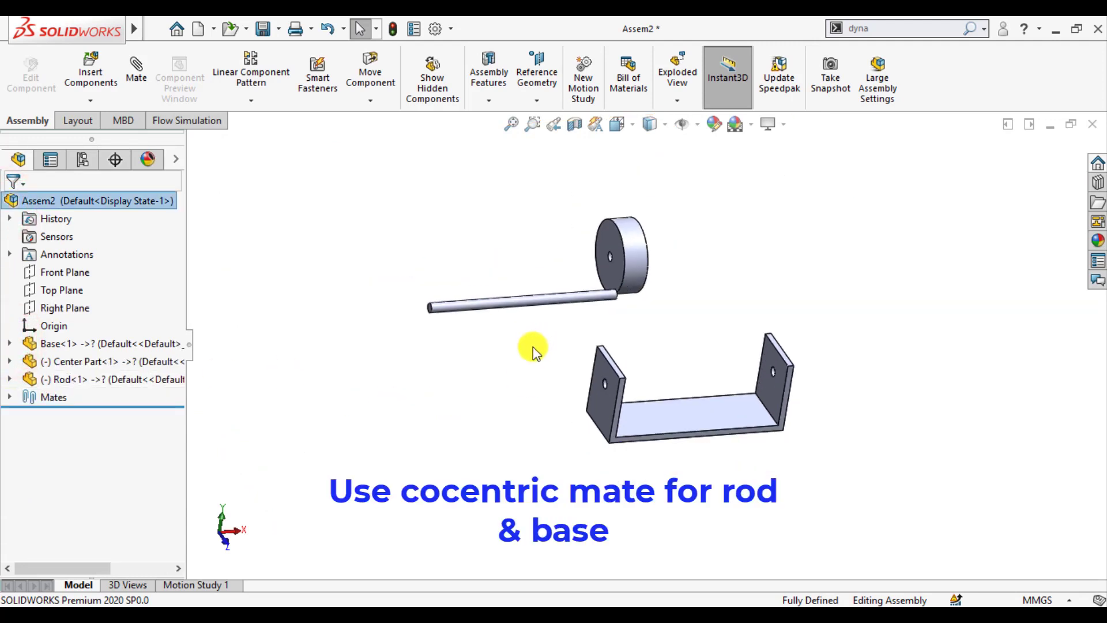
{"action": "scroll", "coordinate": [531, 345], "scroll_direction": "down", "scroll_amount": 1}
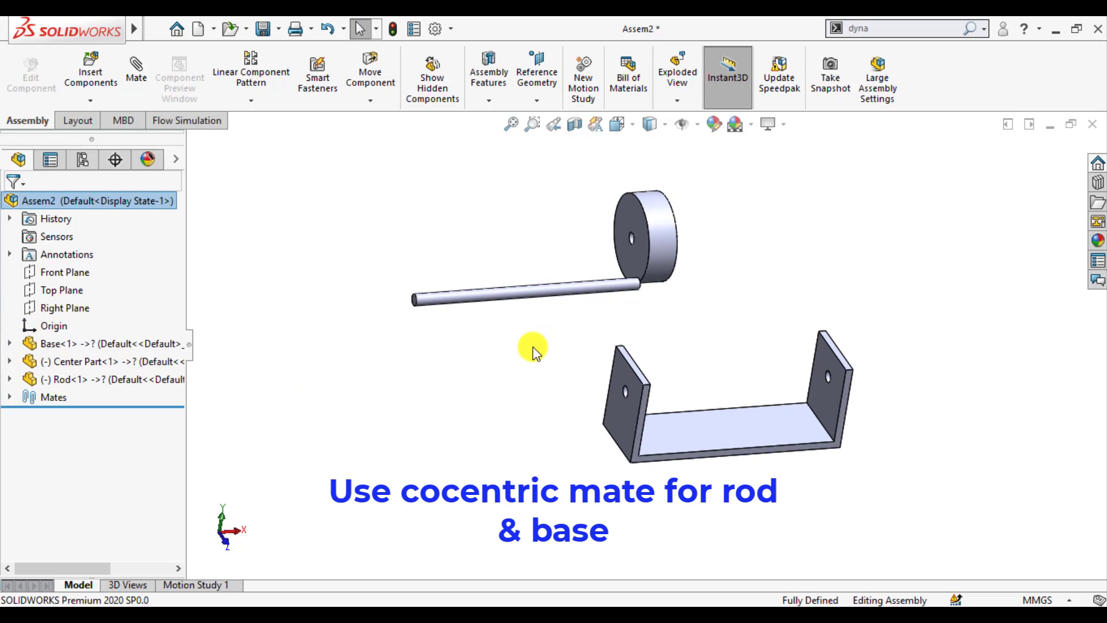
{"action": "left_click", "coordinate": [134, 78]}
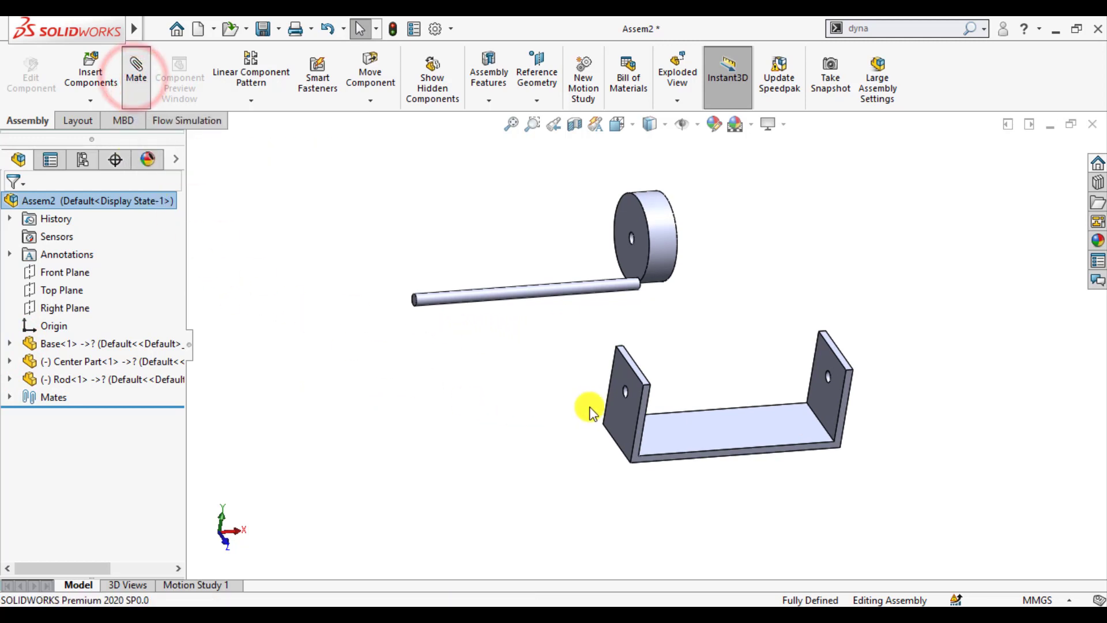
{"action": "scroll", "coordinate": [594, 375], "scroll_direction": "down", "scroll_amount": 3}
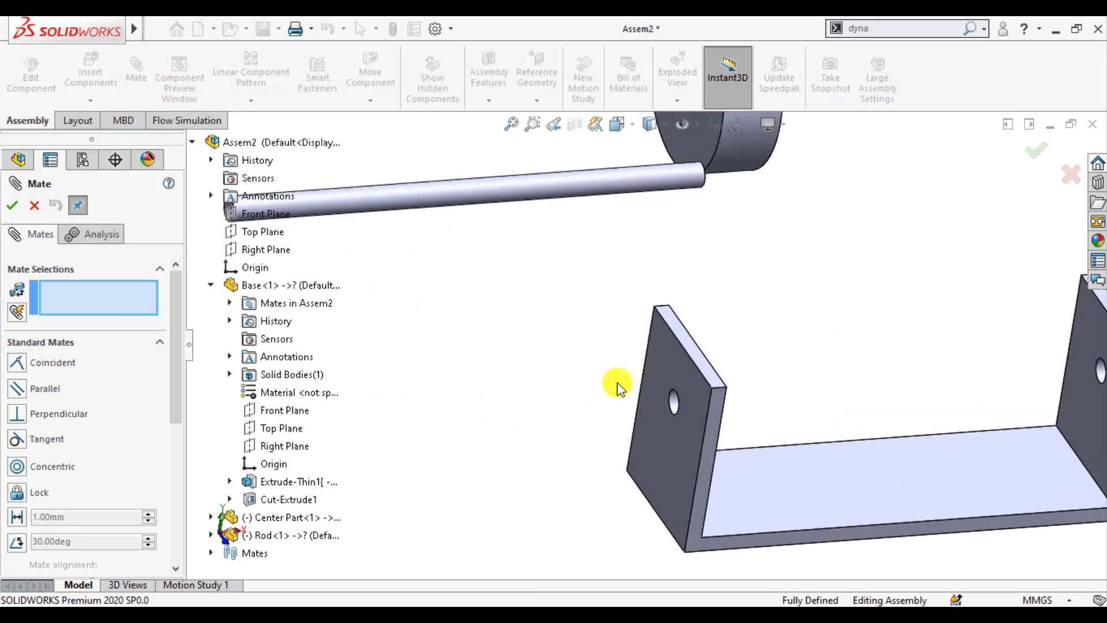
{"action": "left_click", "coordinate": [673, 406]}
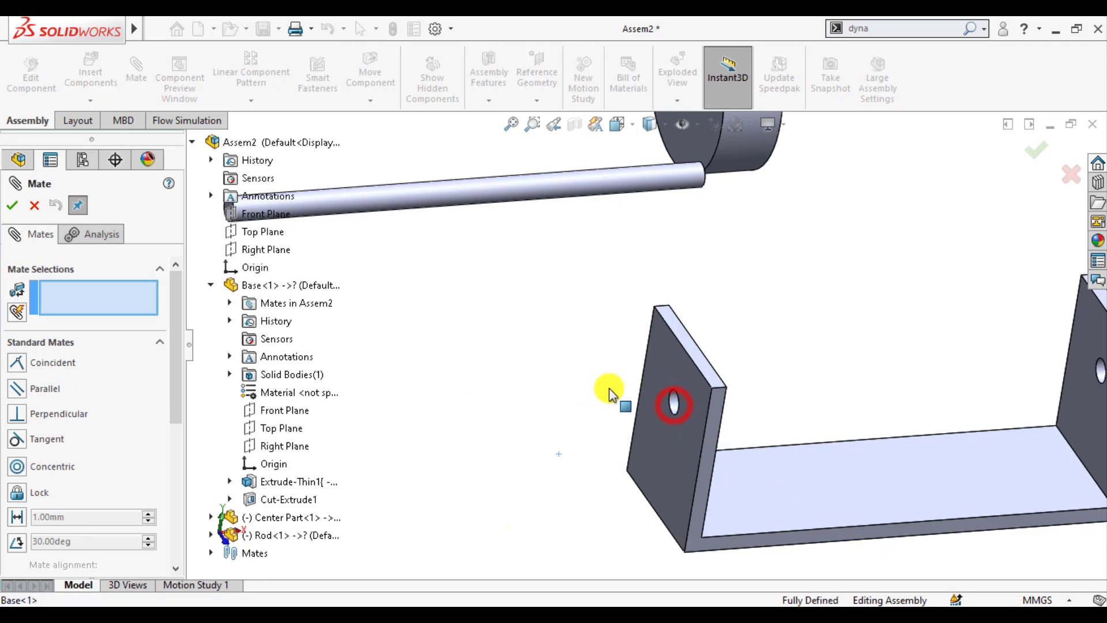
{"action": "left_click", "coordinate": [491, 193]}
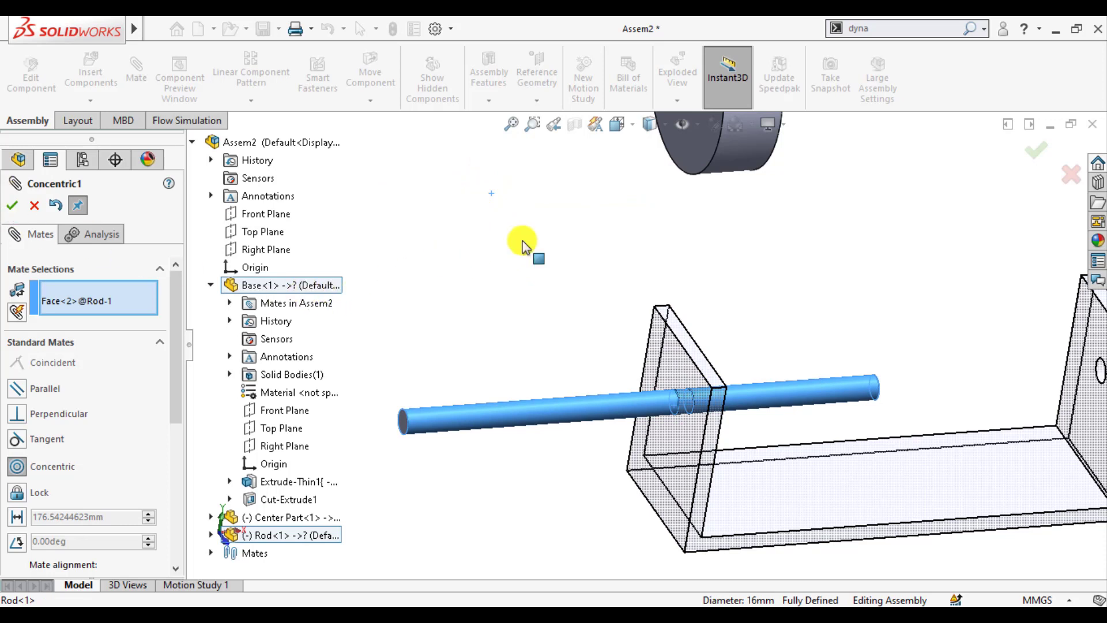
{"action": "scroll", "coordinate": [522, 241], "scroll_direction": "up", "scroll_amount": 3}
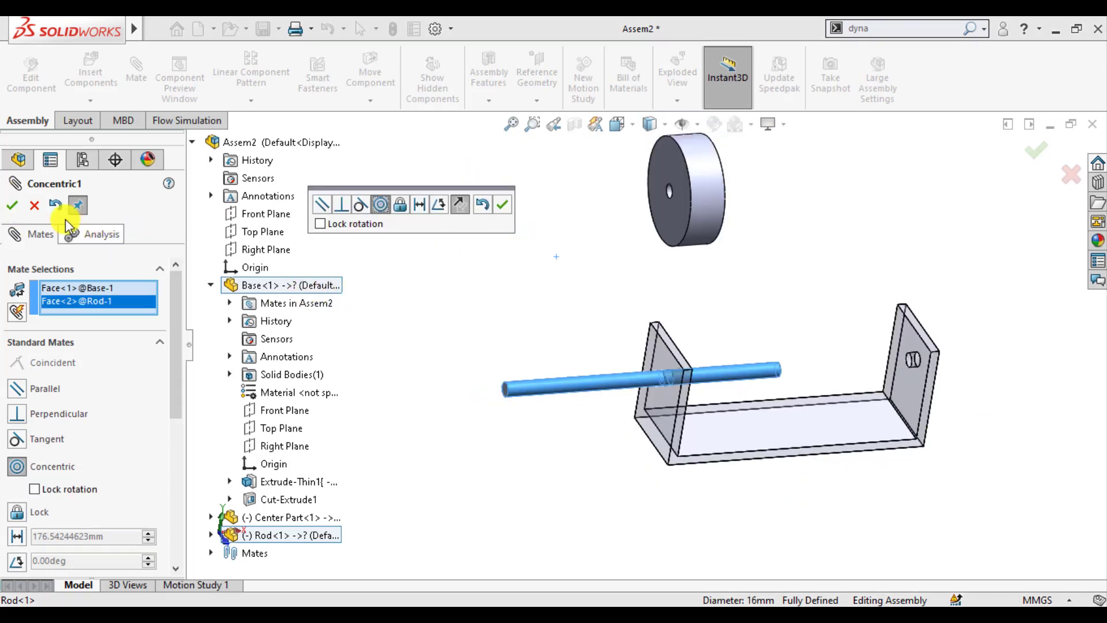
{"action": "left_click", "coordinate": [12, 206]}
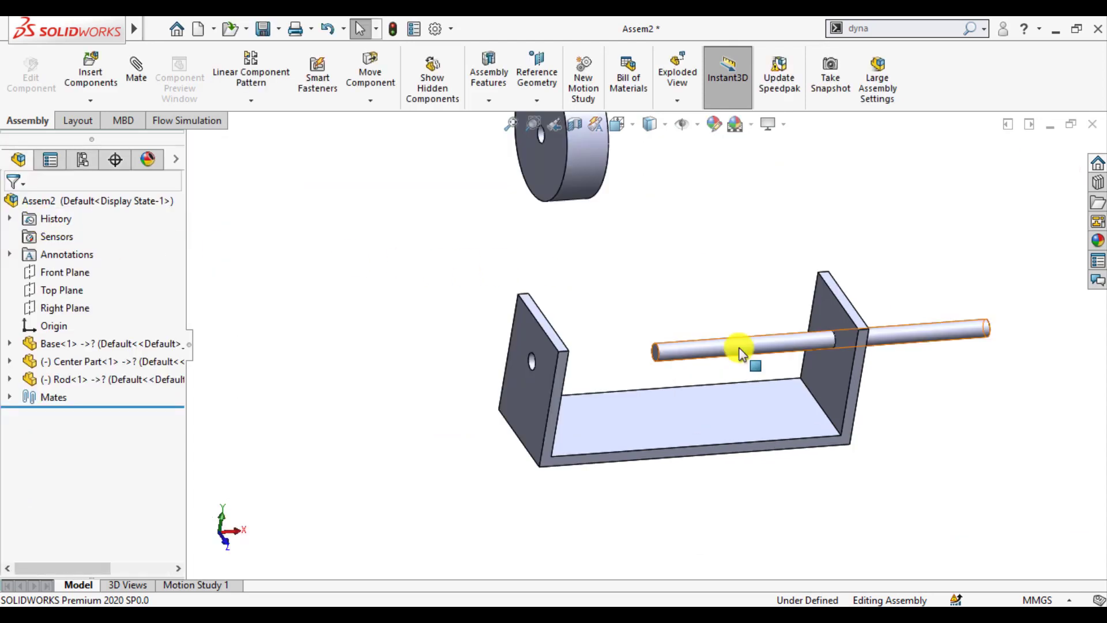
{"action": "left_click_drag", "start_coordinate": [736, 344], "coordinate": [588, 399]}
{"action": "left_click", "coordinate": [352, 496]}
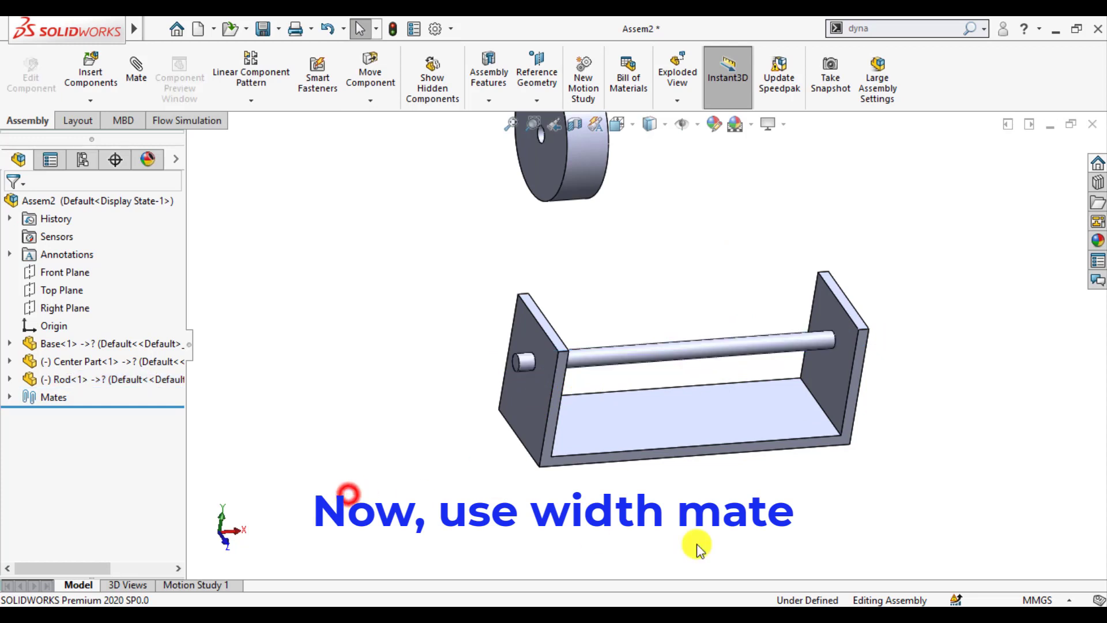
Start a centered advanced Width mate and choose the rod's two end faces as the width selections.
{"action": "middle_click_drag", "start_coordinate": [507, 353], "coordinate": [457, 284]}
{"action": "scroll", "coordinate": [623, 291], "scroll_direction": "down", "scroll_amount": 2}
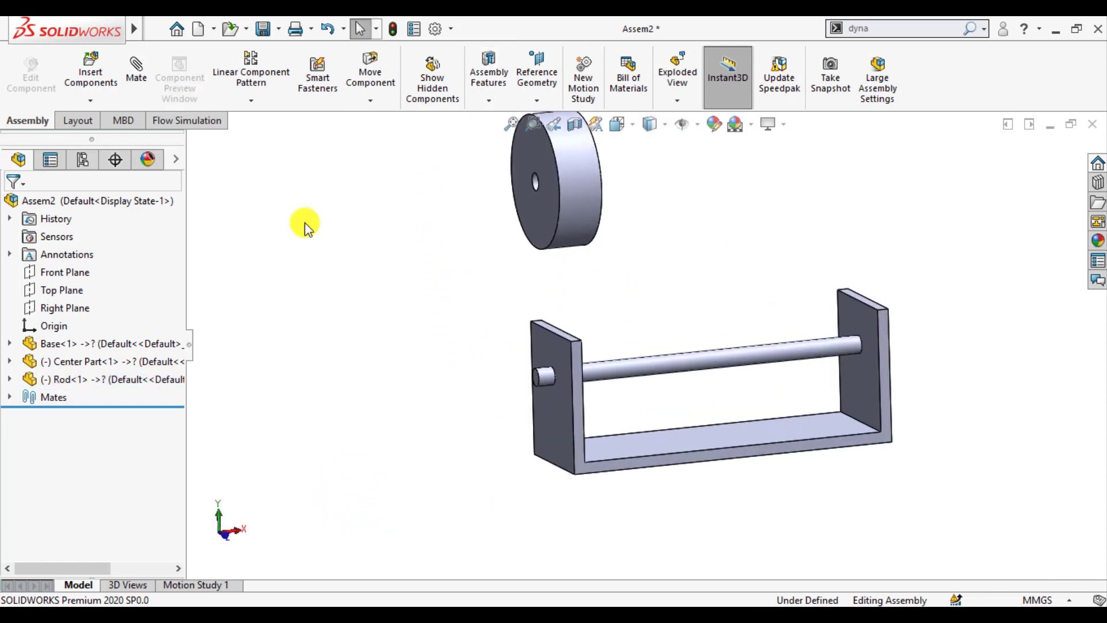
{"action": "left_click", "coordinate": [135, 81]}
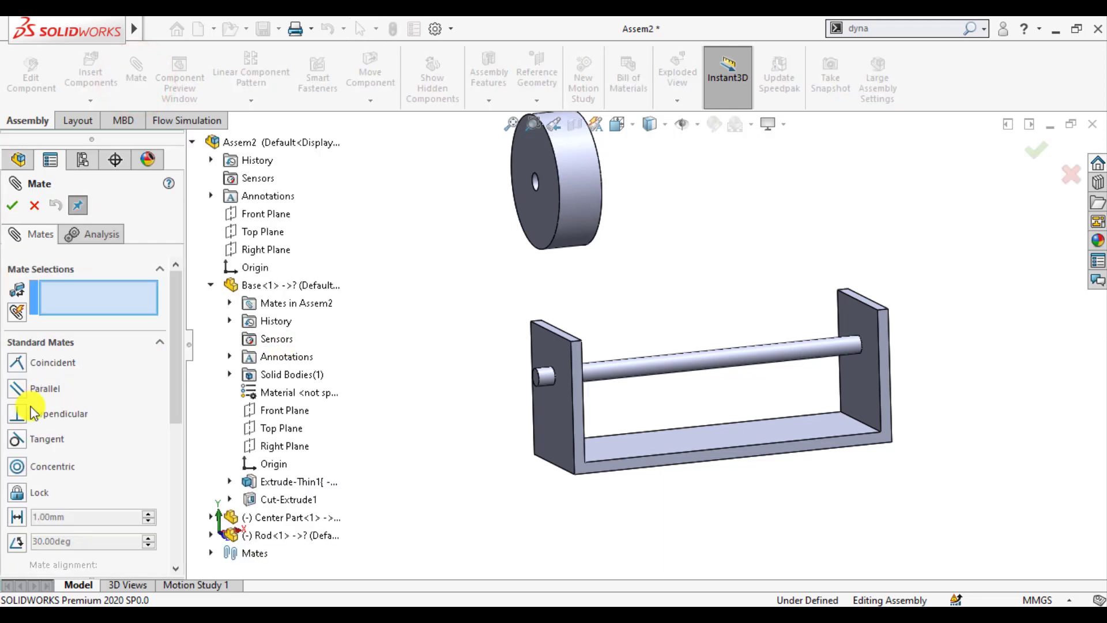
{"action": "left_click", "coordinate": [182, 365]}
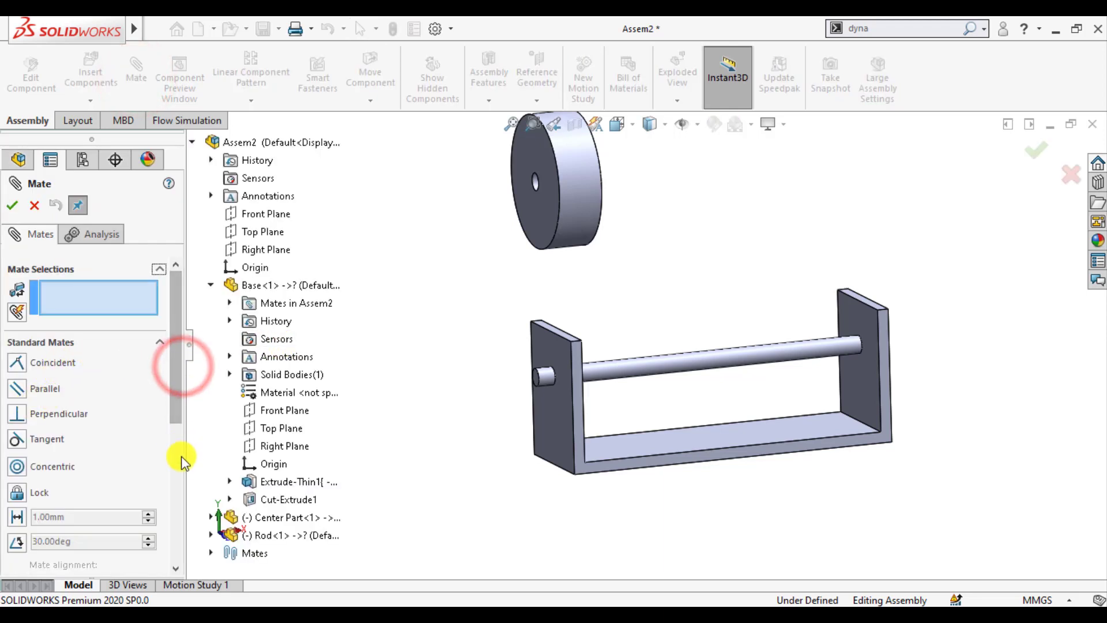
{"action": "left_click_drag", "start_coordinate": [176, 386], "coordinate": [181, 468]}
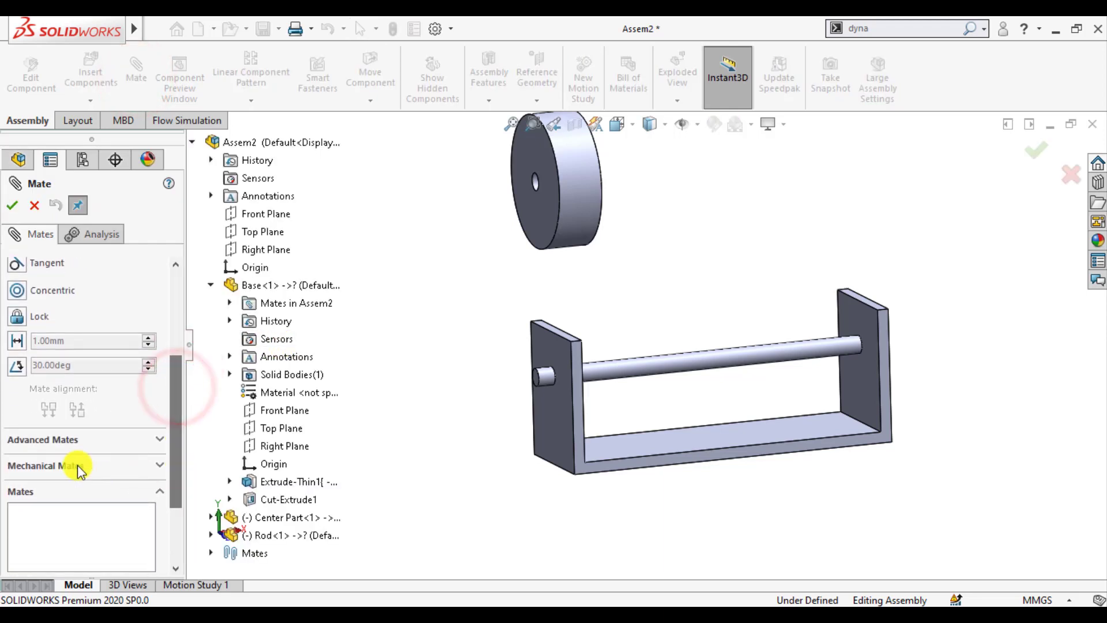
{"action": "left_click", "coordinate": [71, 441]}
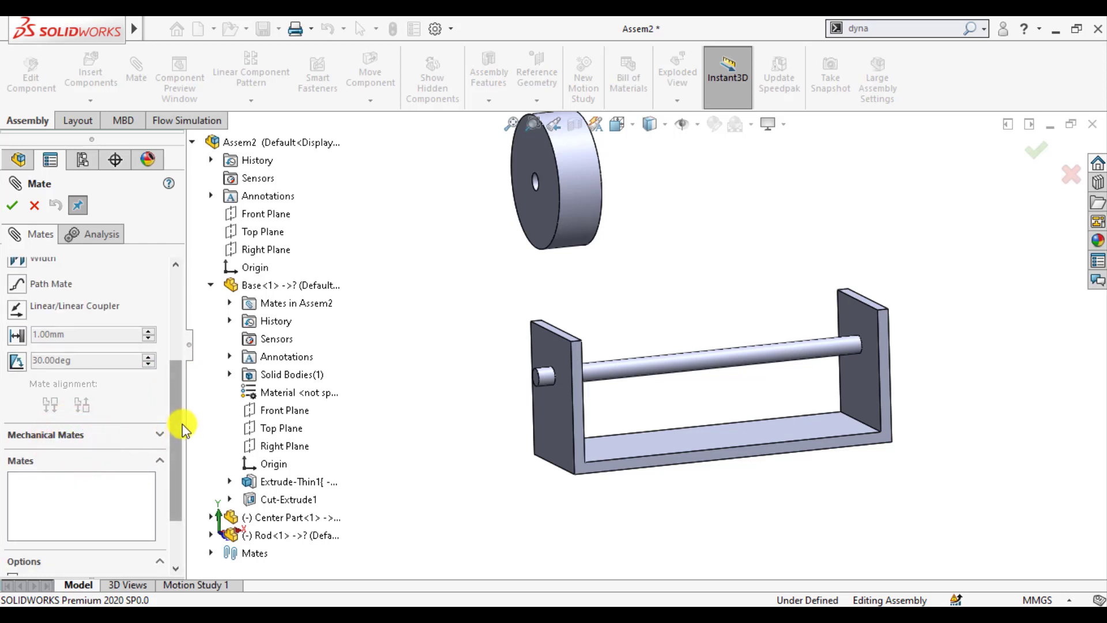
{"action": "left_click_drag", "start_coordinate": [179, 426], "coordinate": [178, 316]}
{"action": "left_click", "coordinate": [21, 375]}
{"action": "scroll", "coordinate": [664, 375], "scroll_direction": "down", "scroll_amount": 2}
{"action": "middle_click_drag", "start_coordinate": [664, 375], "coordinate": [420, 376]}
{"action": "left_click", "coordinate": [420, 374]}
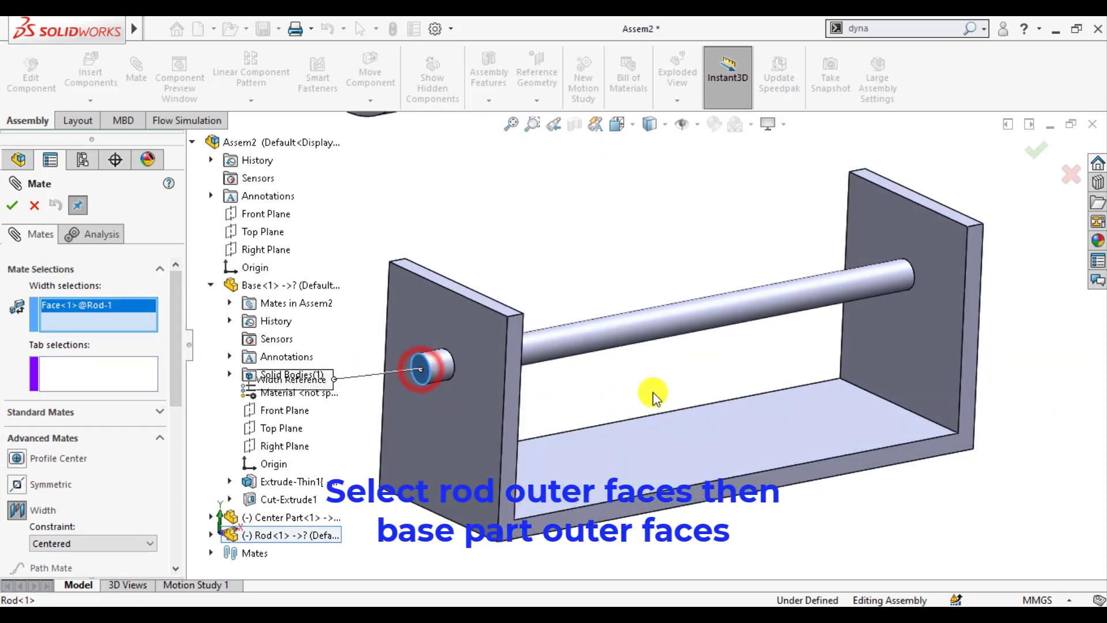
{"action": "scroll", "coordinate": [653, 392], "scroll_direction": "up", "scroll_amount": 2}
{"action": "middle_click_drag", "start_coordinate": [754, 375], "coordinate": [760, 324]}
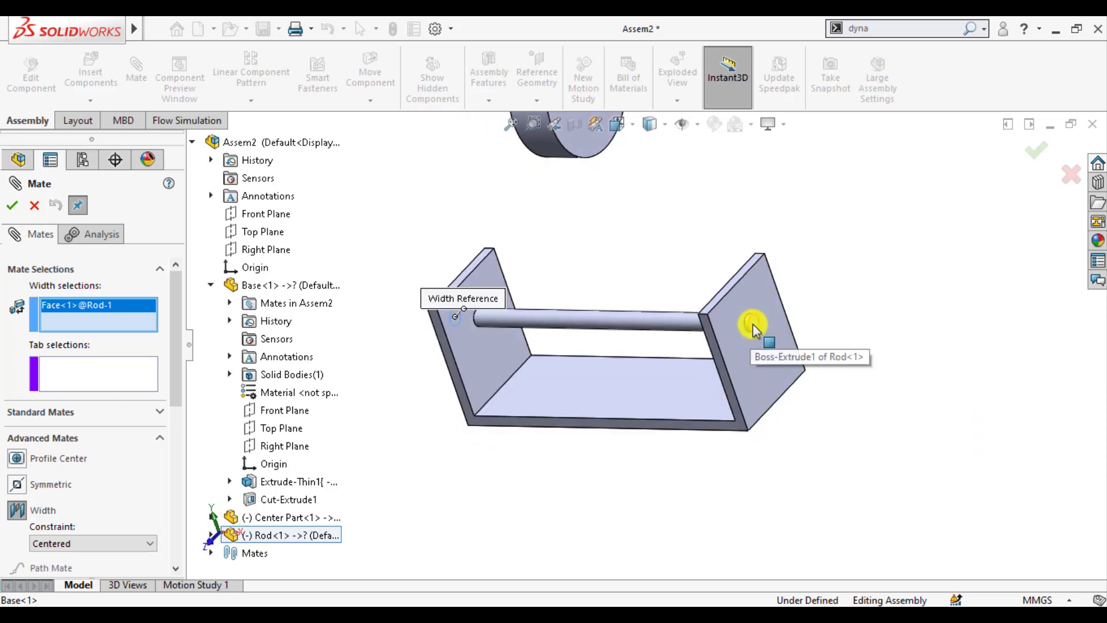
{"action": "left_click", "coordinate": [742, 327]}
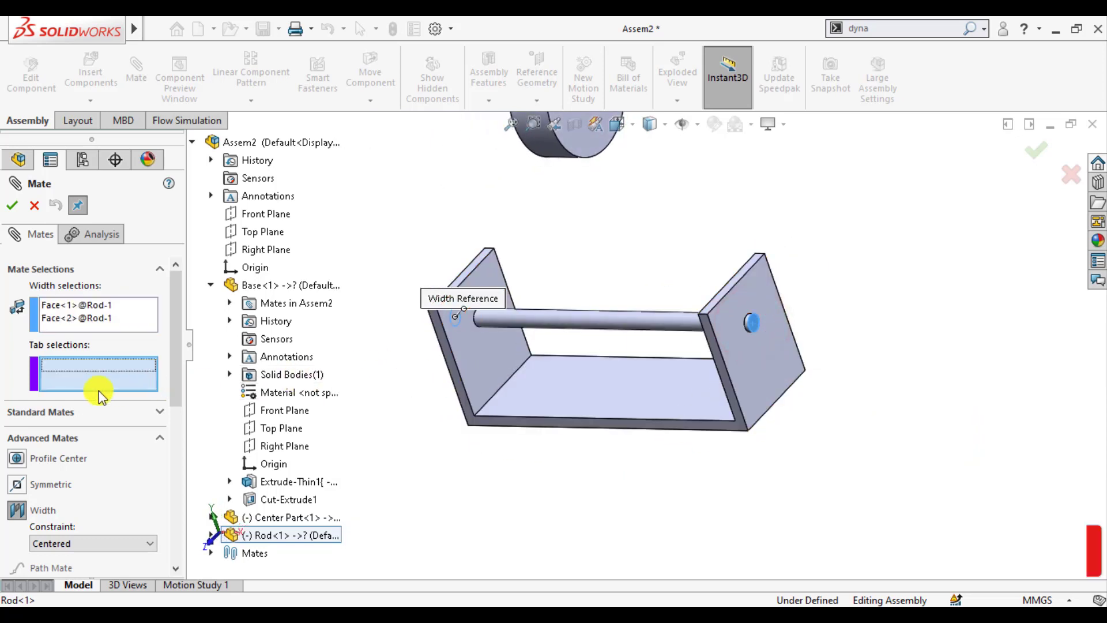
Choose the outer faces of the Base's two uprights as the tab selections and complete the Width mate.
{"action": "mouse_move", "coordinate": [463, 364]}
{"action": "middle_mouse_down"}
{"action": "mouse_move", "coordinate": [526, 327]}
{"action": "mouse_move", "coordinate": [448, 365]}
{"action": "middle_mouse_up"}
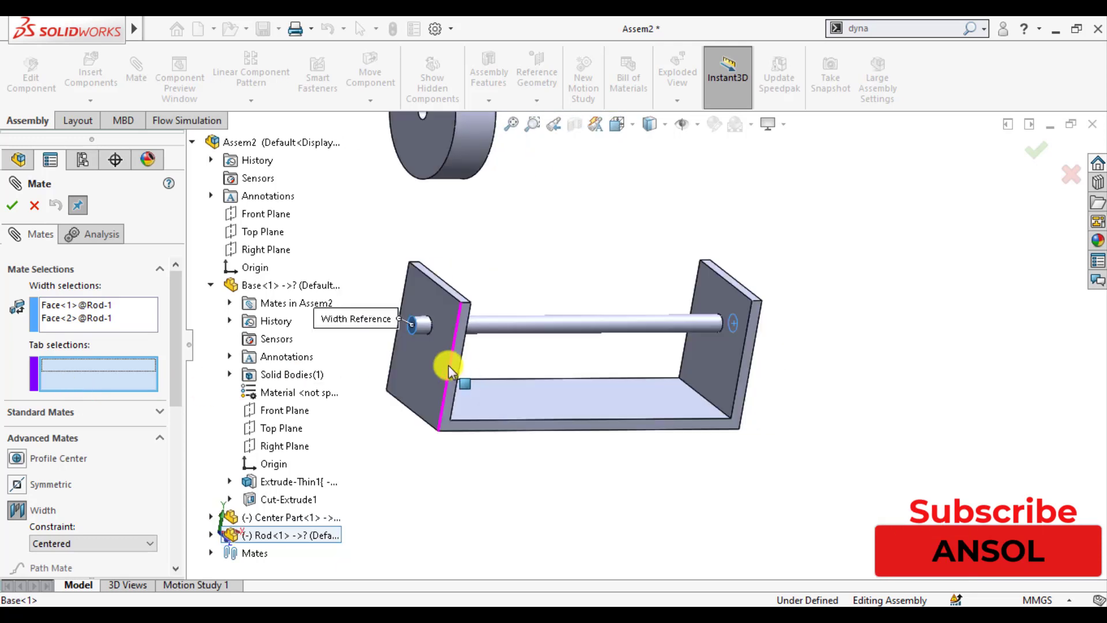
{"action": "left_click", "coordinate": [427, 370]}
{"action": "middle_click_drag", "start_coordinate": [509, 403], "coordinate": [699, 373]}
{"action": "left_click", "coordinate": [711, 362]}
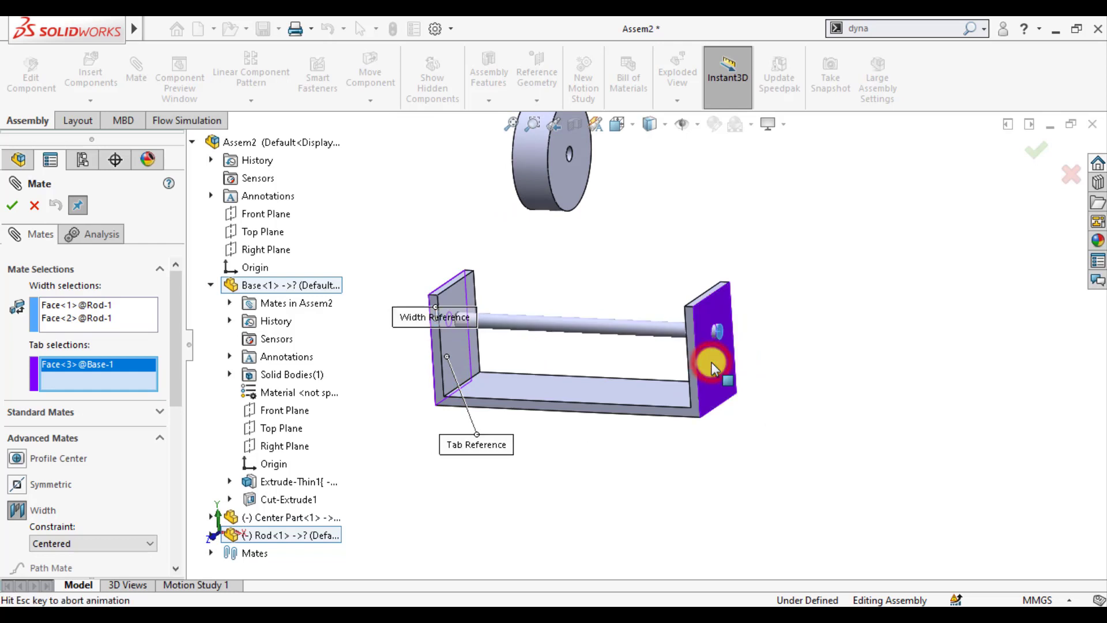
{"action": "left_click", "coordinate": [13, 206]}
{"action": "left_click", "coordinate": [14, 205]}
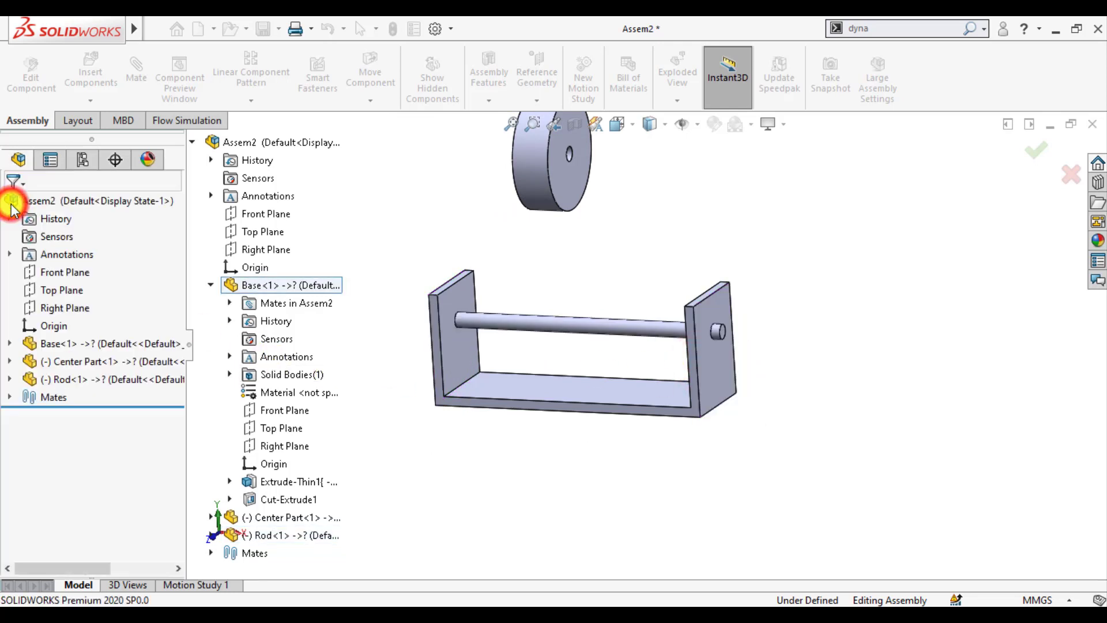
Measure the distance between the rod's end face and the outer face of the Base's left upright.
{"action": "middle_click_drag", "start_coordinate": [318, 410], "coordinate": [390, 434]}
{"action": "scroll", "coordinate": [398, 428], "scroll_direction": "up", "scroll_amount": 3}
{"action": "scroll", "coordinate": [583, 261], "scroll_direction": "down", "scroll_amount": 3}
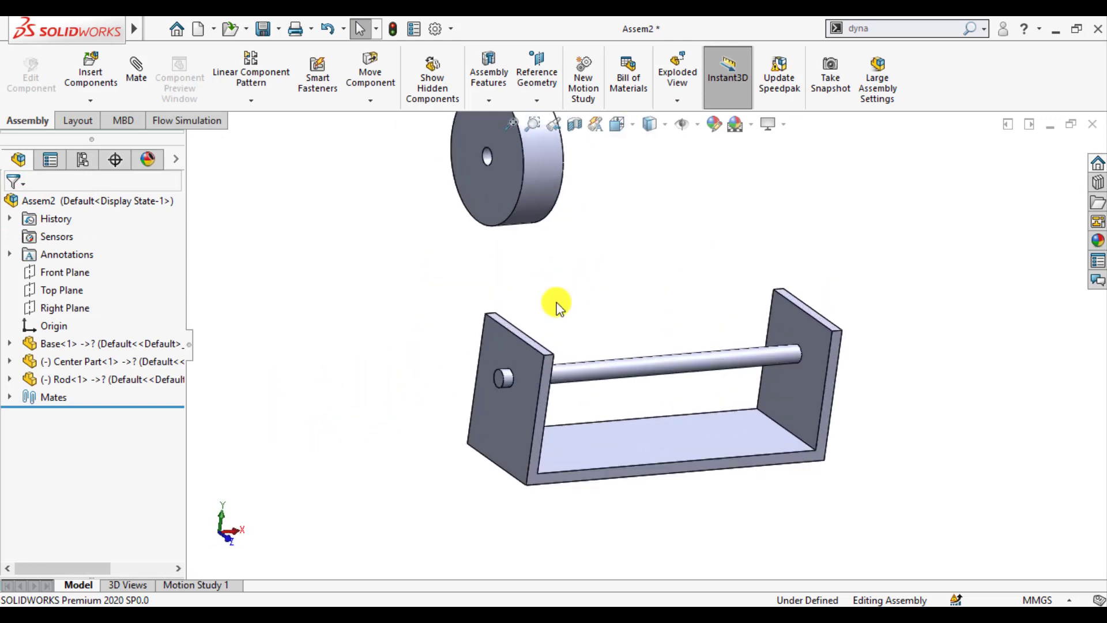
{"action": "left_click", "coordinate": [524, 364]}
{"action": "scroll", "coordinate": [534, 365], "scroll_direction": "down", "scroll_amount": 3}
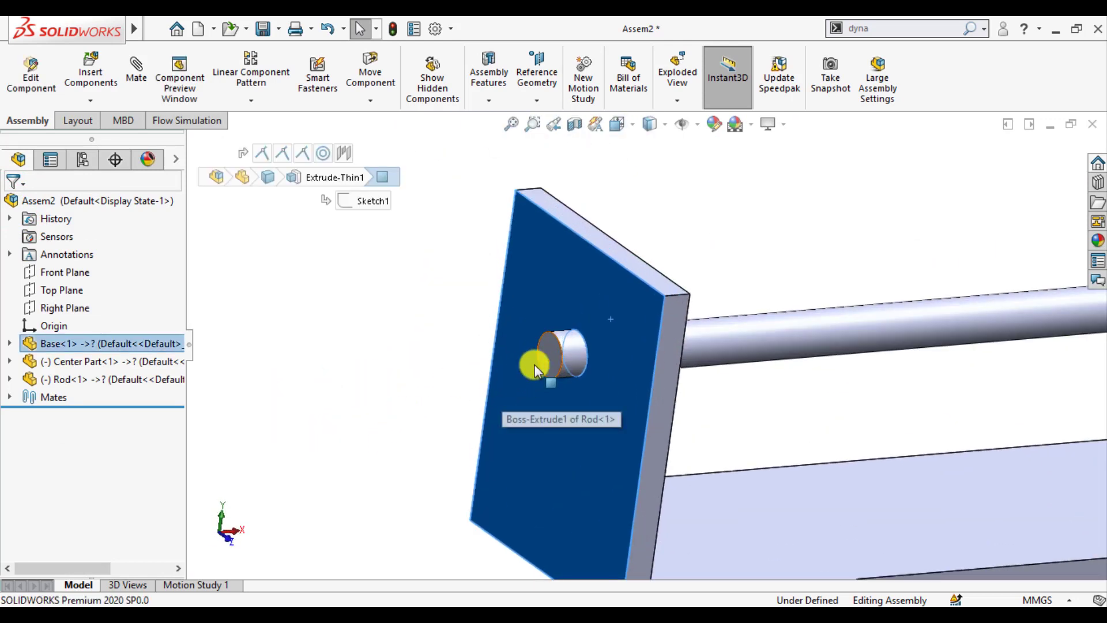
{"action": "left_click", "coordinate": [546, 360], "text": "ctrl"}
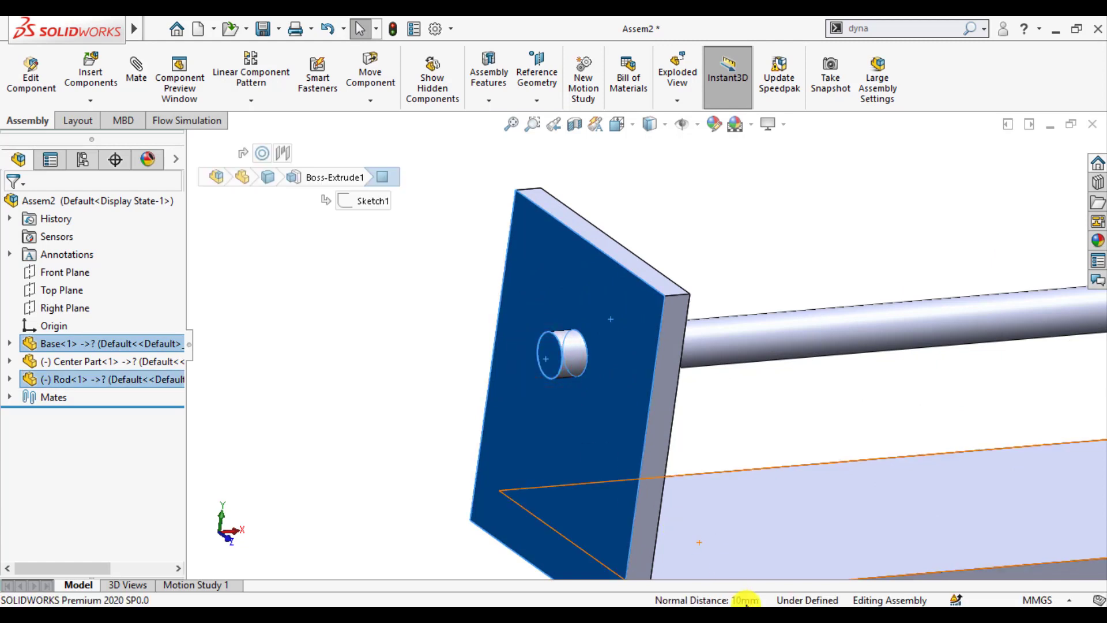
{"action": "left_click", "coordinate": [337, 384]}
Measure the distance between the rod's opposite end face and the outer face of the Base's right upright.
{"action": "scroll", "coordinate": [434, 378], "scroll_direction": "up", "scroll_amount": 5}
{"action": "middle_click_drag", "start_coordinate": [443, 371], "coordinate": [352, 346]}
{"action": "scroll", "coordinate": [823, 322], "scroll_direction": "down", "scroll_amount": 3}
{"action": "left_click", "coordinate": [761, 327]}
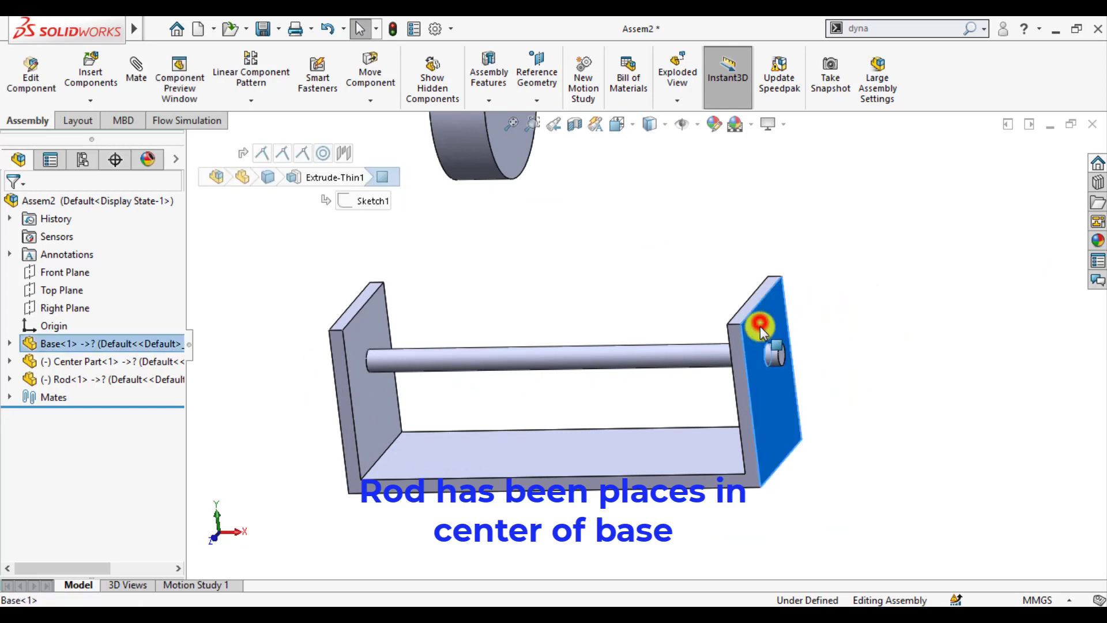
{"action": "scroll", "coordinate": [767, 358], "scroll_direction": "down", "scroll_amount": 4}
{"action": "left_click", "coordinate": [766, 357], "text": "ctrl"}
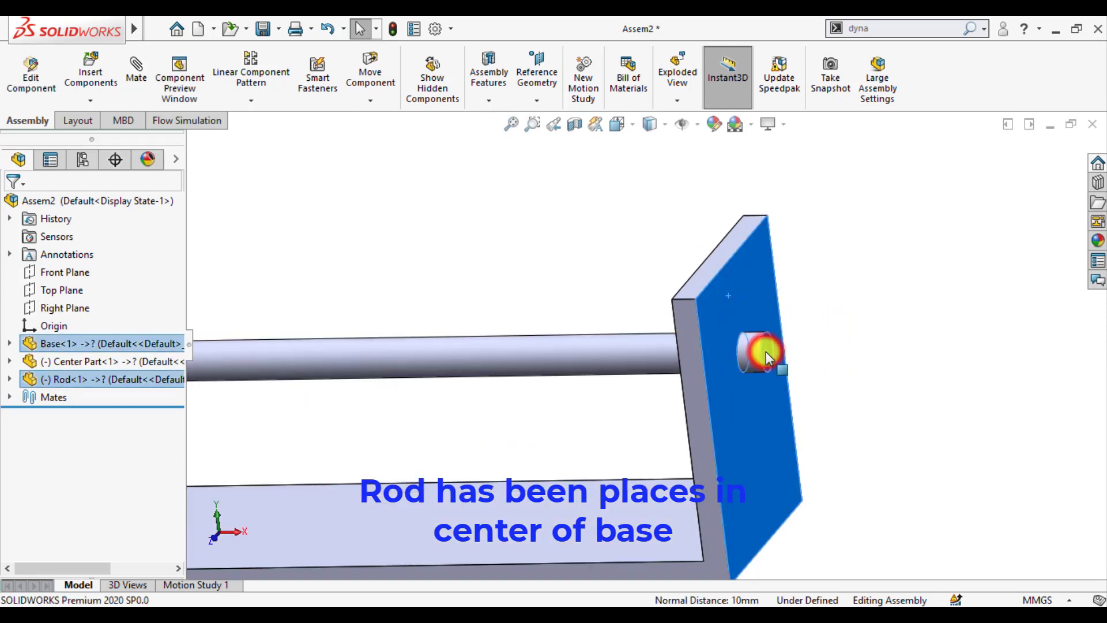
{"action": "left_click", "coordinate": [919, 456]}
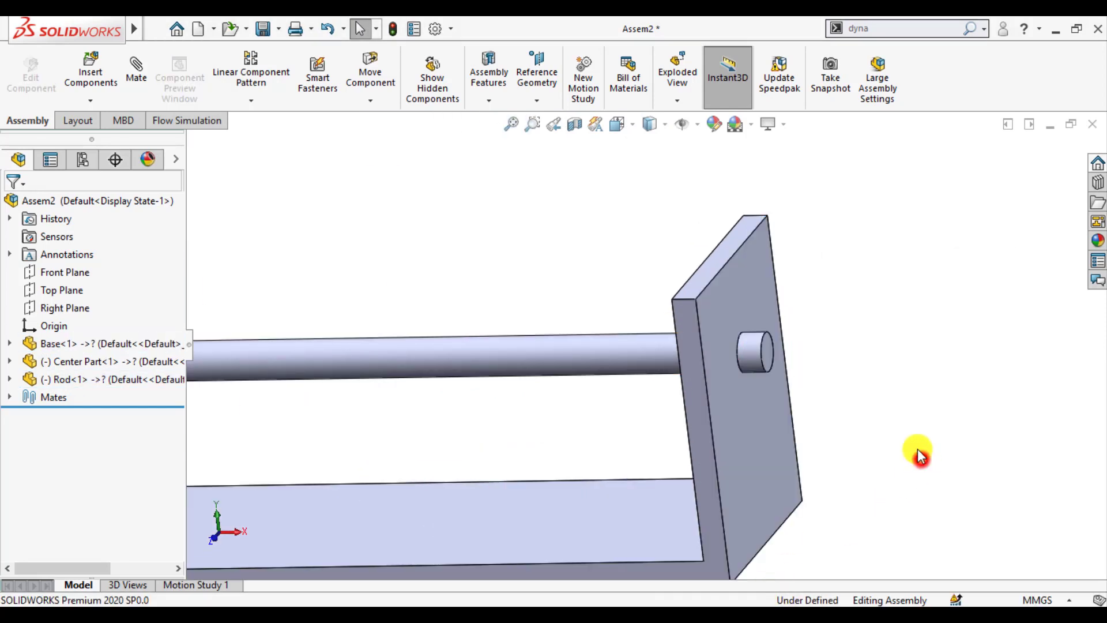
Mate the rod's cylindrical face concentric with the Center Part's hole.
{"action": "key", "text": "f"}
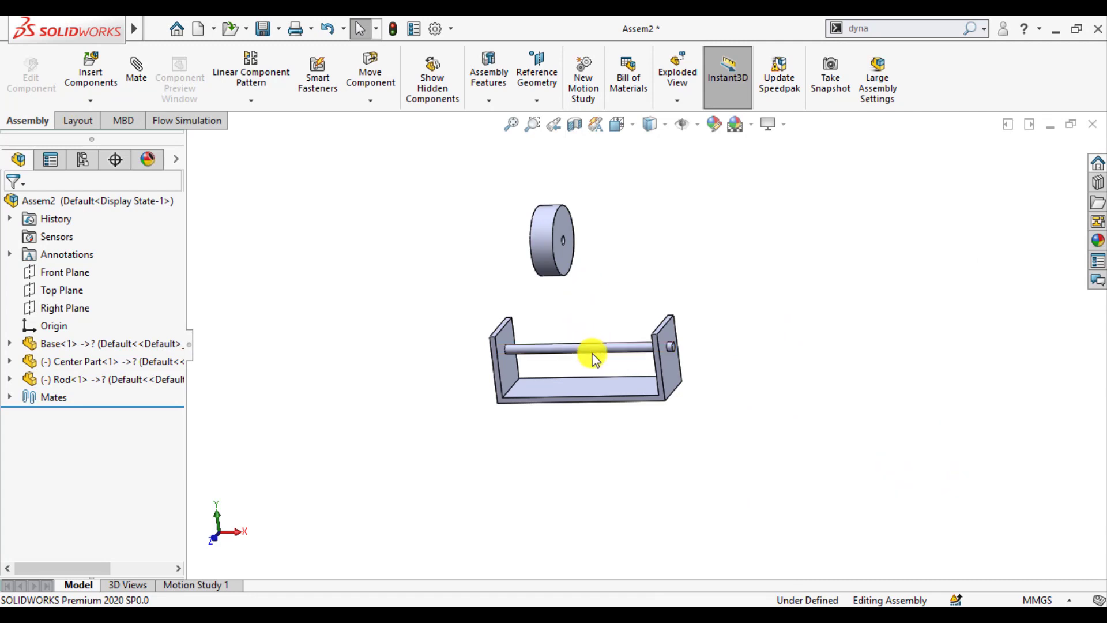
{"action": "left_click", "coordinate": [593, 353]}
{"action": "scroll", "coordinate": [576, 253], "scroll_direction": "down", "scroll_amount": 5}
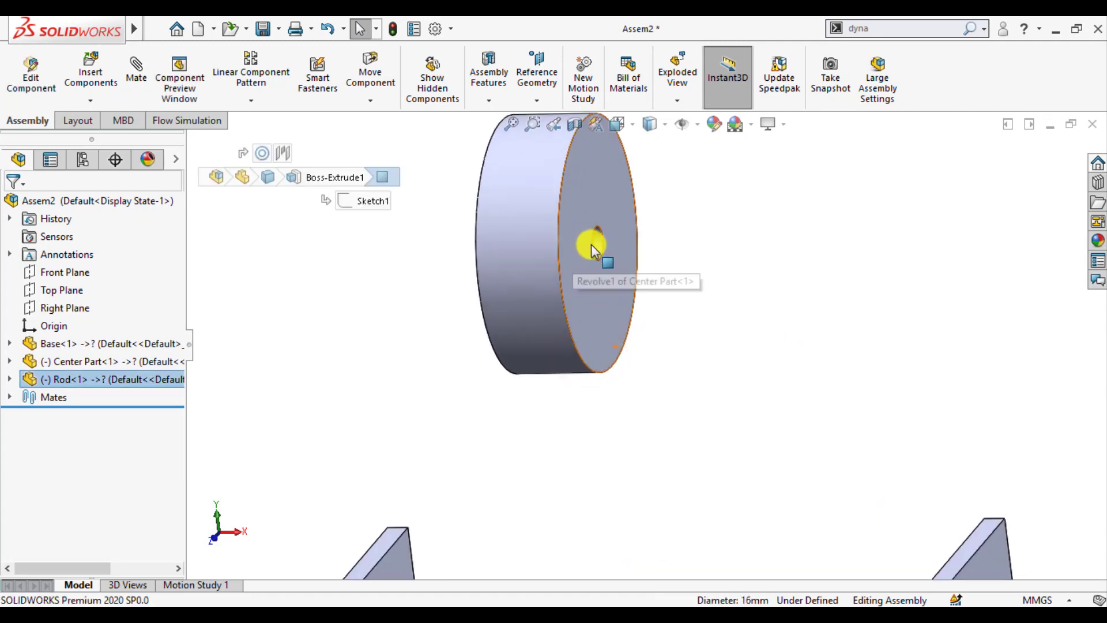
{"action": "scroll", "coordinate": [604, 251], "scroll_direction": "down", "scroll_amount": 2}
{"action": "left_click", "coordinate": [616, 263], "text": "ctrl"}
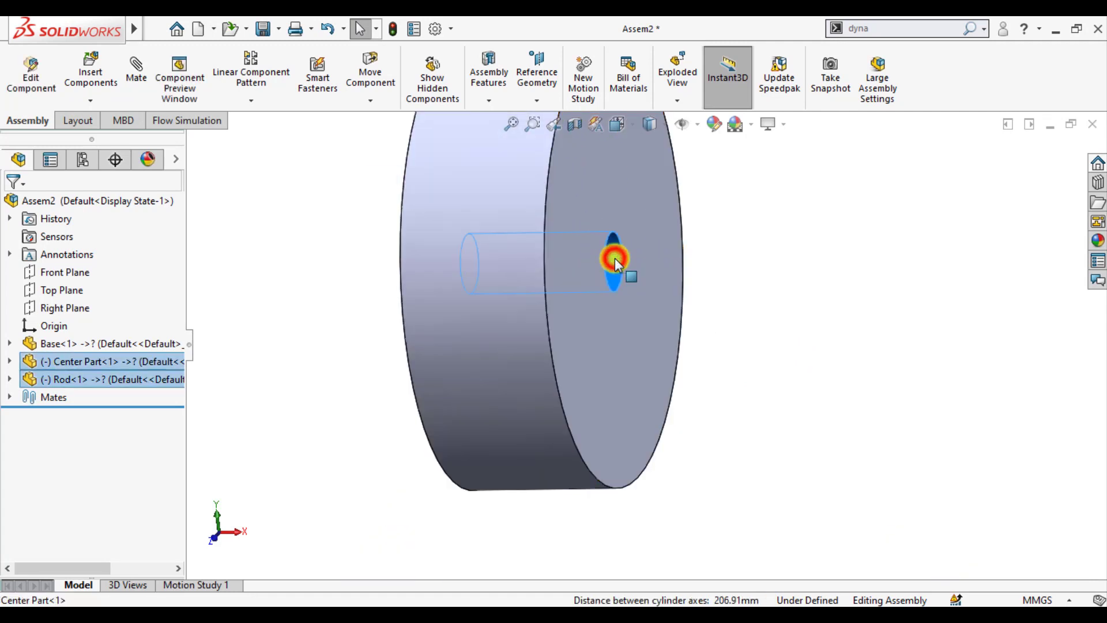
{"action": "left_click", "coordinate": [722, 246]}
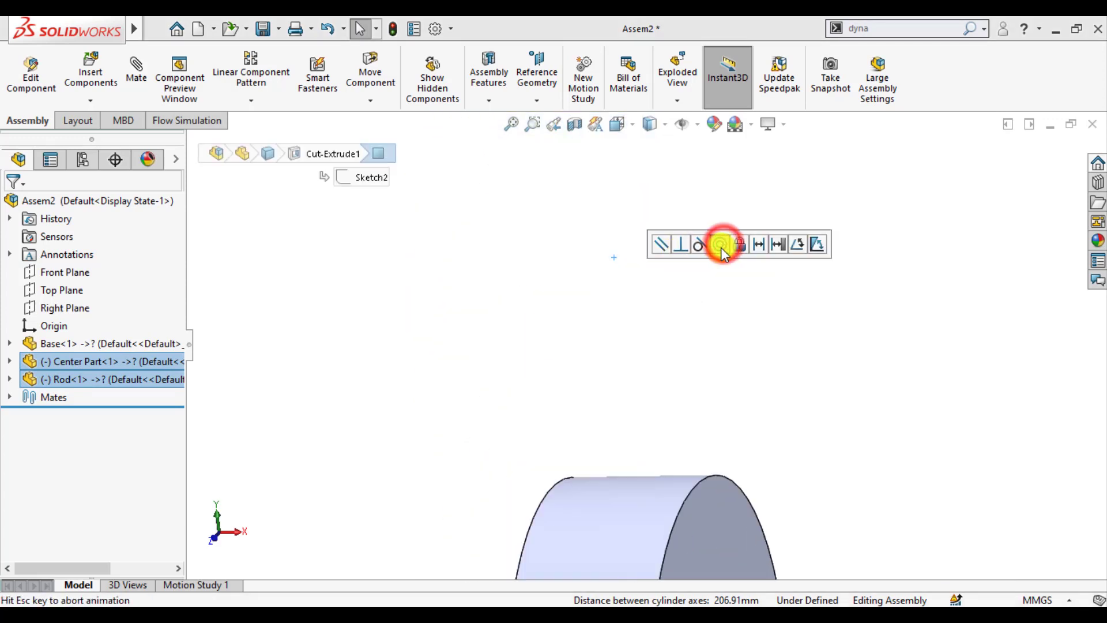
{"action": "left_click", "coordinate": [636, 302]}
{"action": "scroll", "coordinate": [582, 287], "scroll_direction": "up", "scroll_amount": 8}
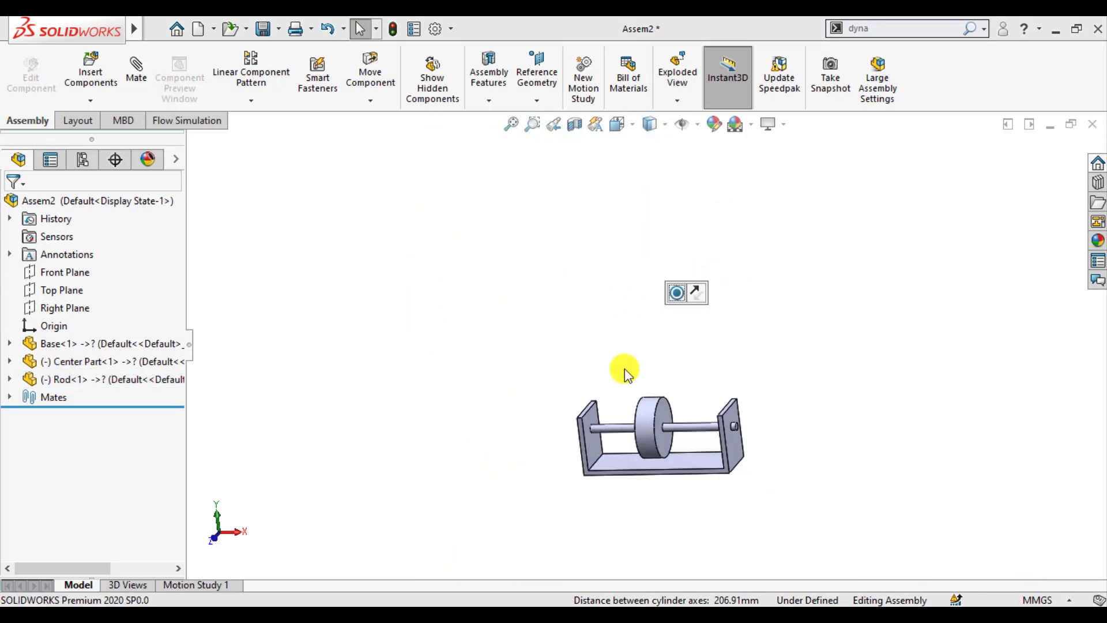
{"action": "left_click", "coordinate": [525, 325]}
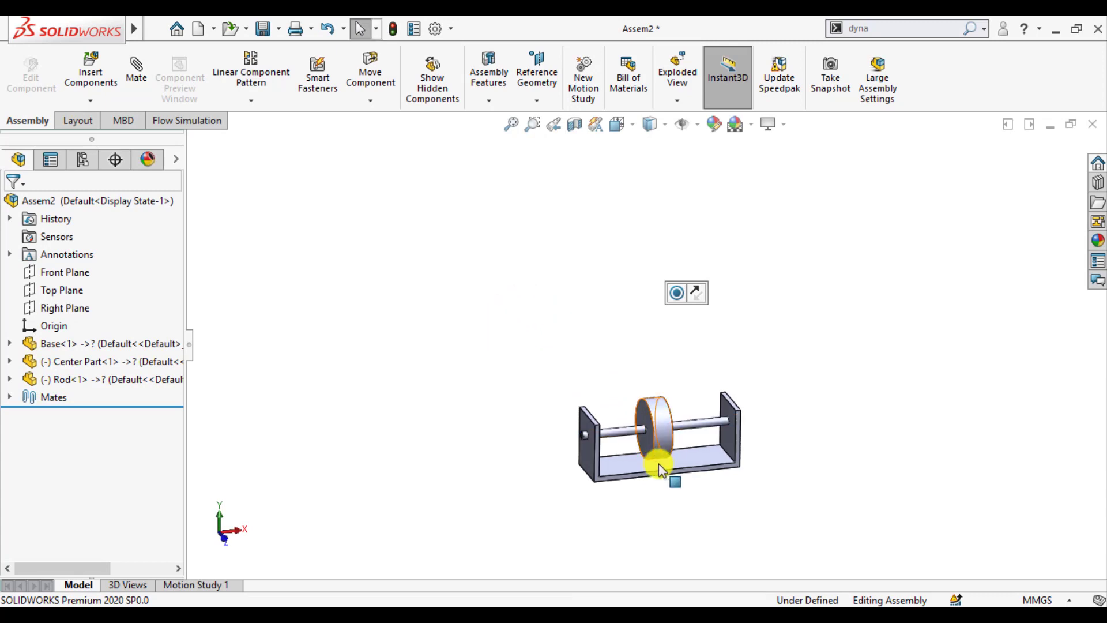
Slide the Center Part along the rod toward the Base's right upright.
{"action": "scroll", "coordinate": [659, 464], "scroll_direction": "down", "scroll_amount": 4}
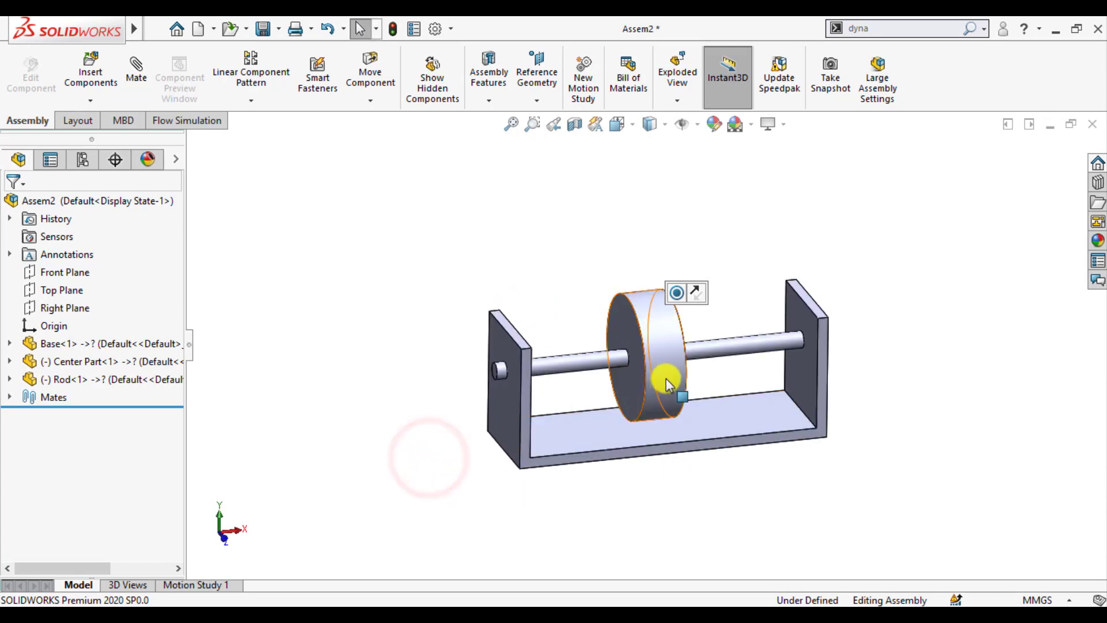
{"action": "left_click_drag", "start_coordinate": [664, 379], "coordinate": [698, 379]}
{"action": "left_click", "coordinate": [436, 439]}
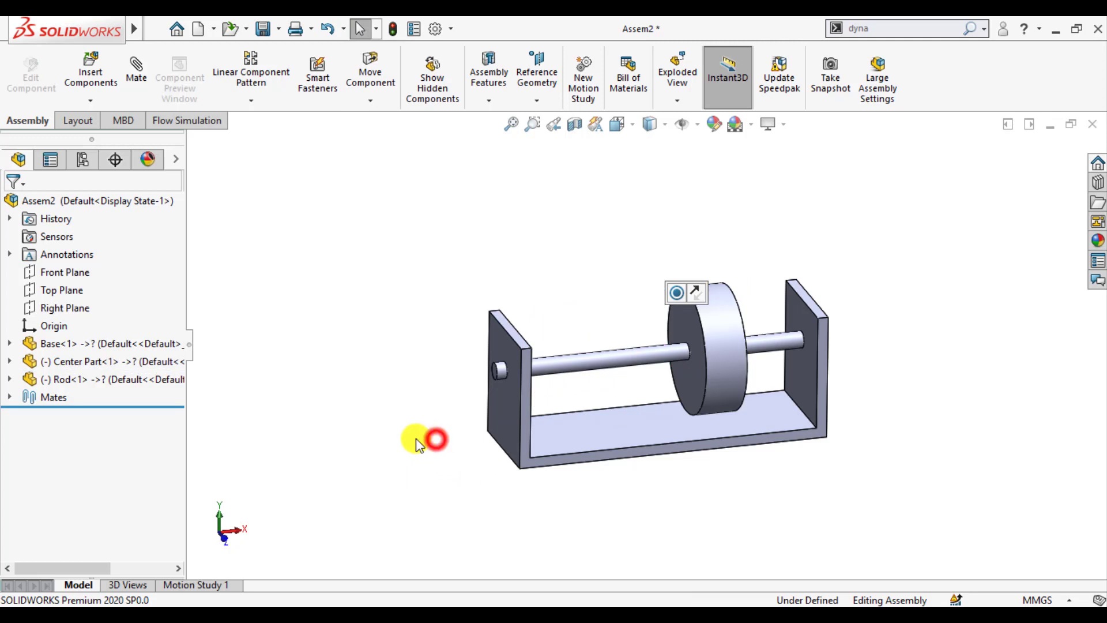
Start a centered advanced Width mate and choose the outer faces of the Base's two uprights as the width selections.
{"action": "left_click", "coordinate": [136, 81]}
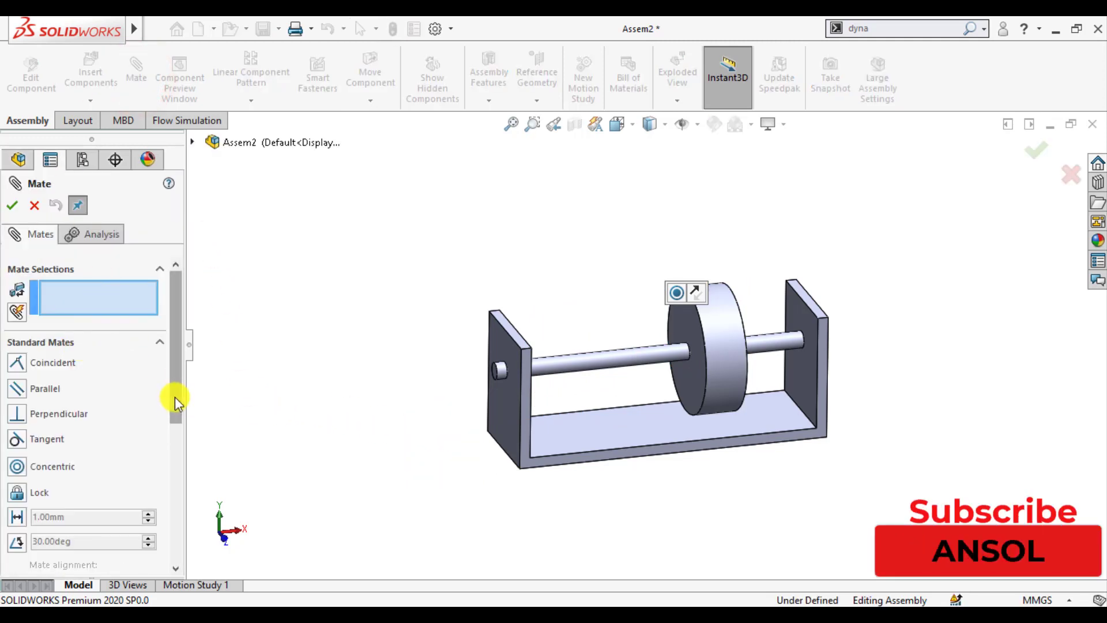
{"action": "left_click_drag", "start_coordinate": [175, 396], "coordinate": [175, 504]}
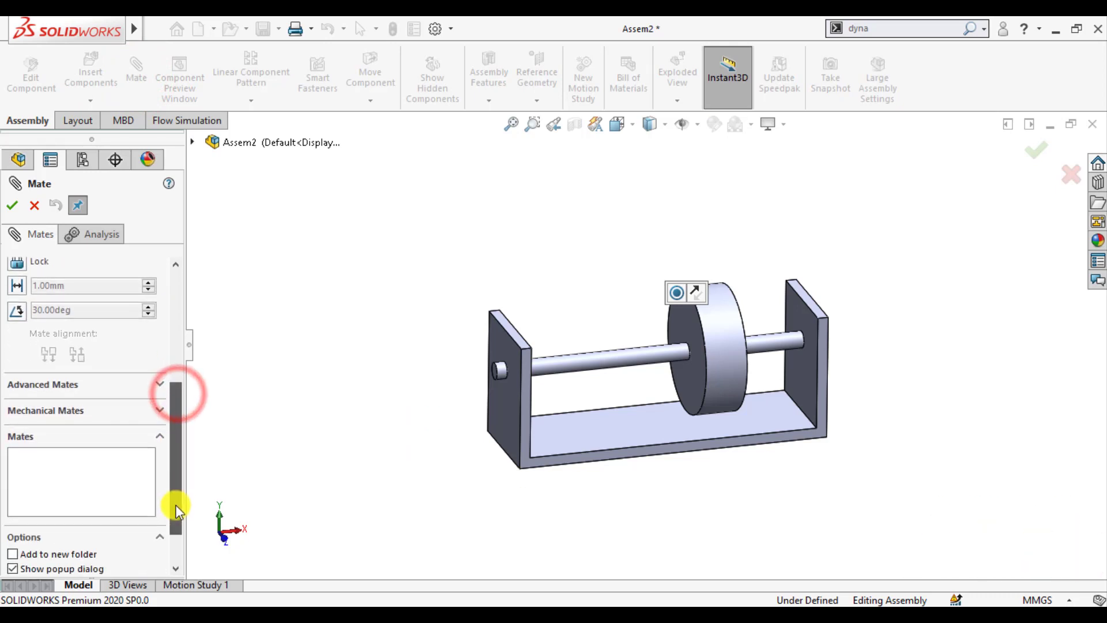
{"action": "left_click", "coordinate": [62, 385]}
{"action": "left_click_drag", "start_coordinate": [179, 438], "coordinate": [175, 323]}
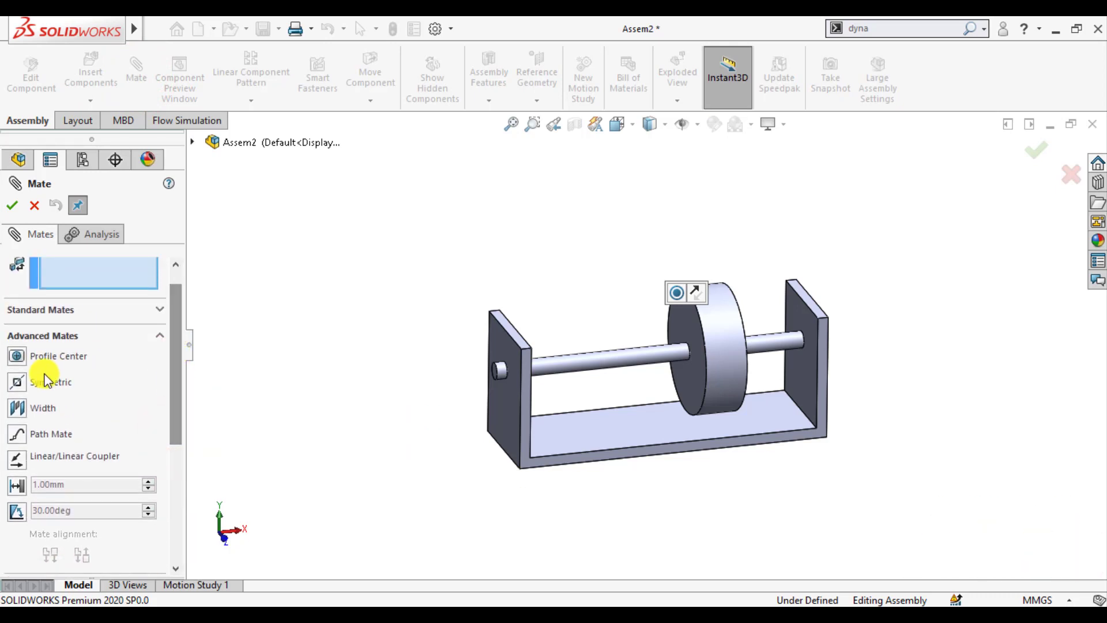
{"action": "left_click", "coordinate": [18, 407]}
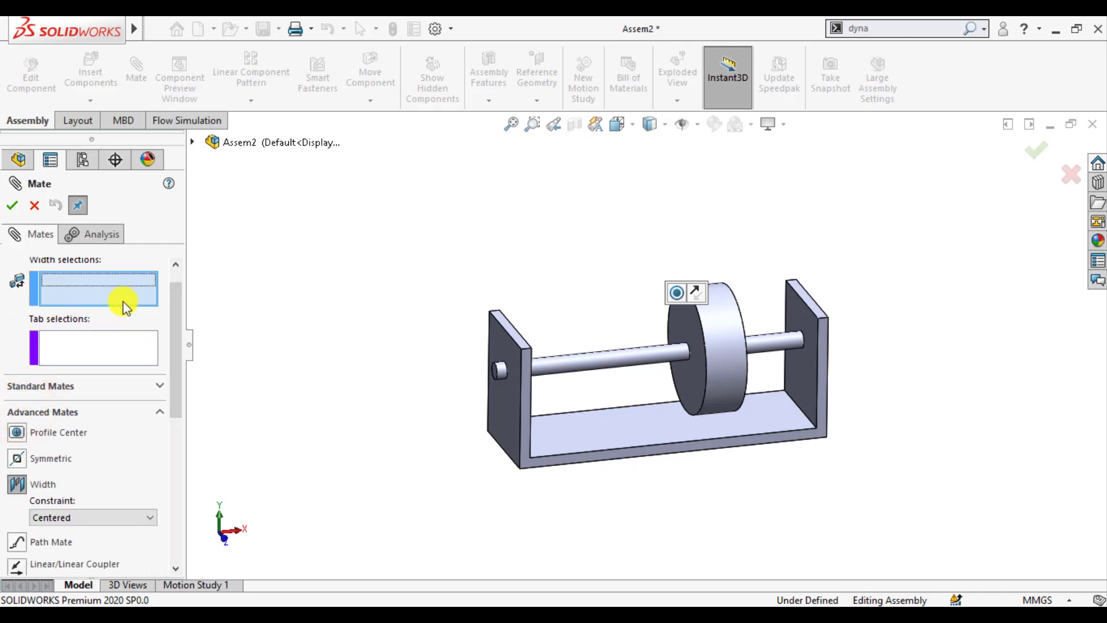
{"action": "left_click", "coordinate": [504, 404]}
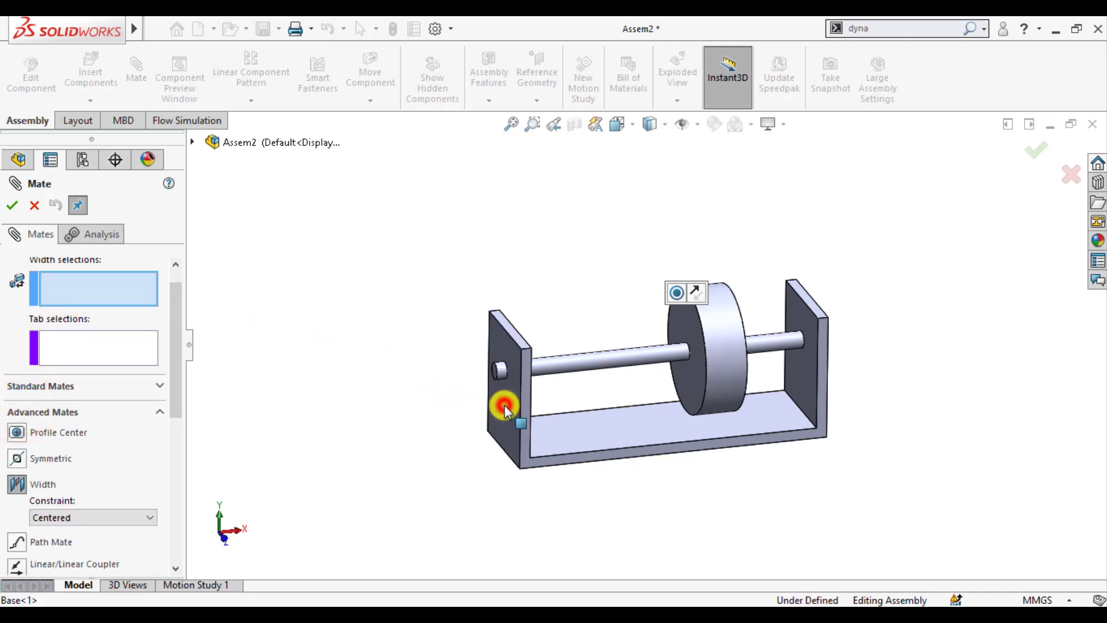
{"action": "middle_click_drag", "start_coordinate": [595, 435], "coordinate": [734, 472]}
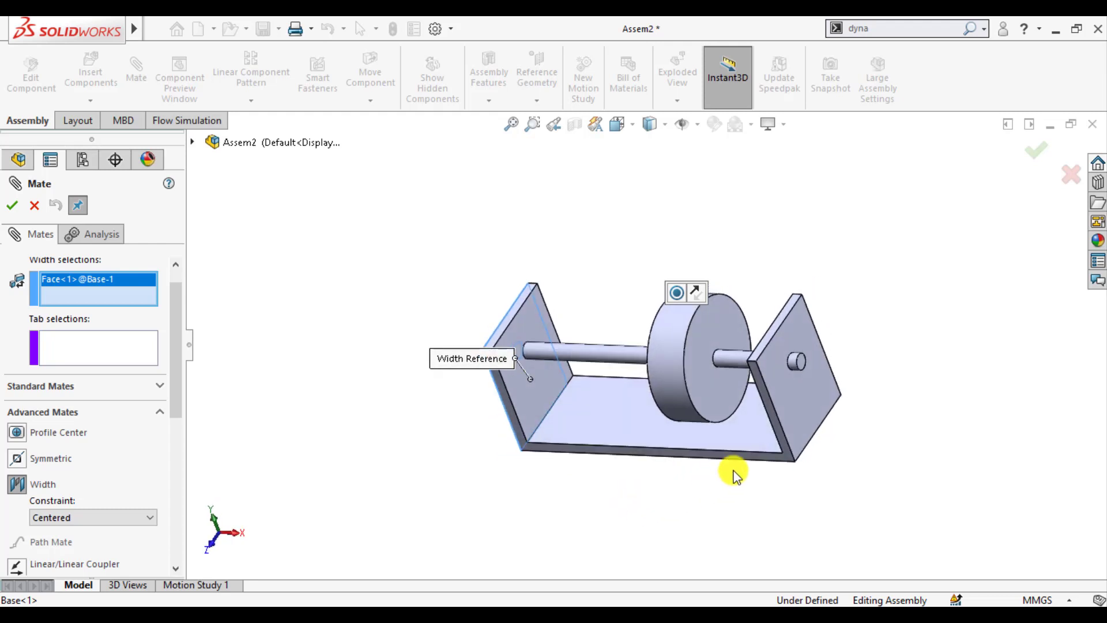
{"action": "left_click", "coordinate": [790, 403]}
Choose the Center Part's two flat side faces as the tab selections, complete the Width mate and finish mating.
{"action": "mouse_move", "coordinate": [570, 489]}
{"action": "middle_mouse_down"}
{"action": "mouse_move", "coordinate": [610, 427]}
{"action": "mouse_move", "coordinate": [669, 421]}
{"action": "mouse_move", "coordinate": [586, 450]}
{"action": "mouse_move", "coordinate": [558, 495]}
{"action": "middle_mouse_up"}
{"action": "left_click", "coordinate": [687, 375]}
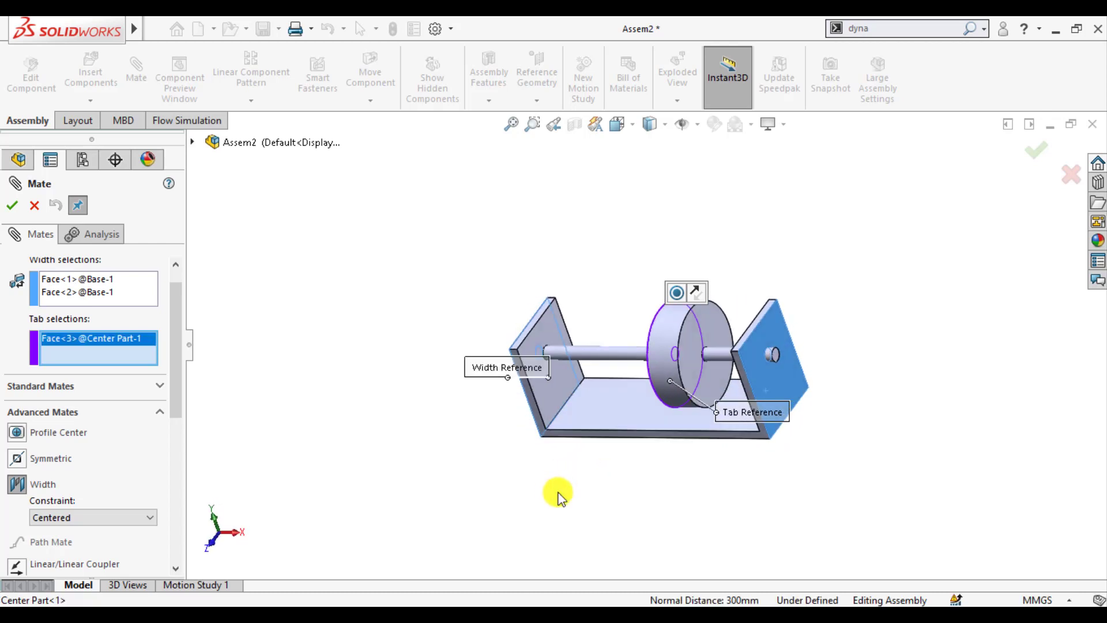
{"action": "left_click", "coordinate": [696, 349]}
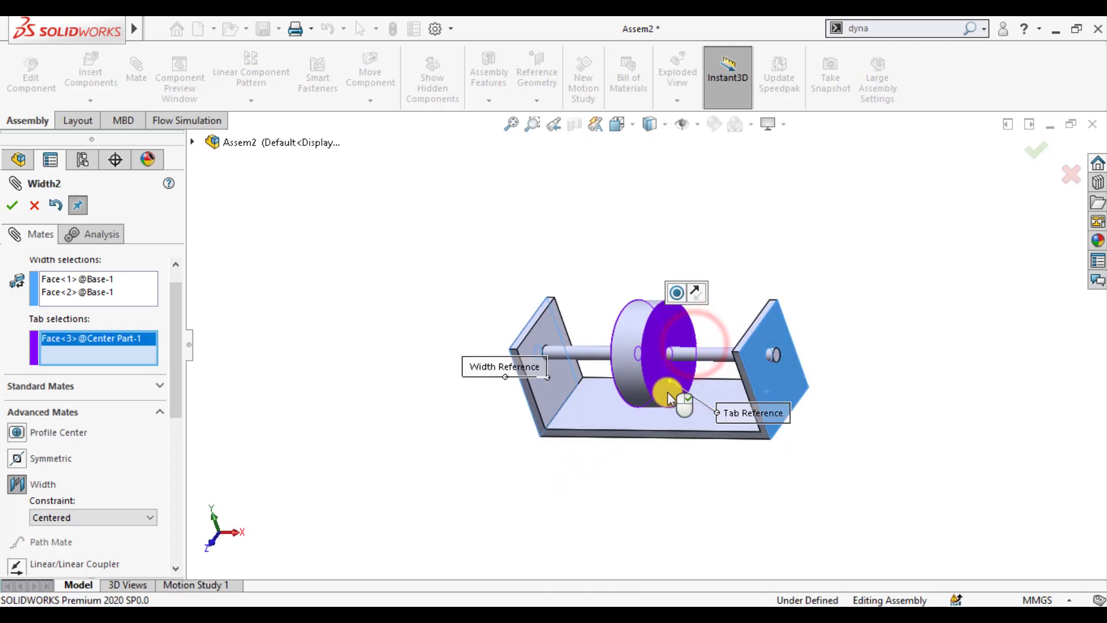
{"action": "middle_click_drag", "start_coordinate": [456, 453], "coordinate": [508, 455]}
{"action": "scroll", "coordinate": [620, 318], "scroll_direction": "down", "scroll_amount": 3}
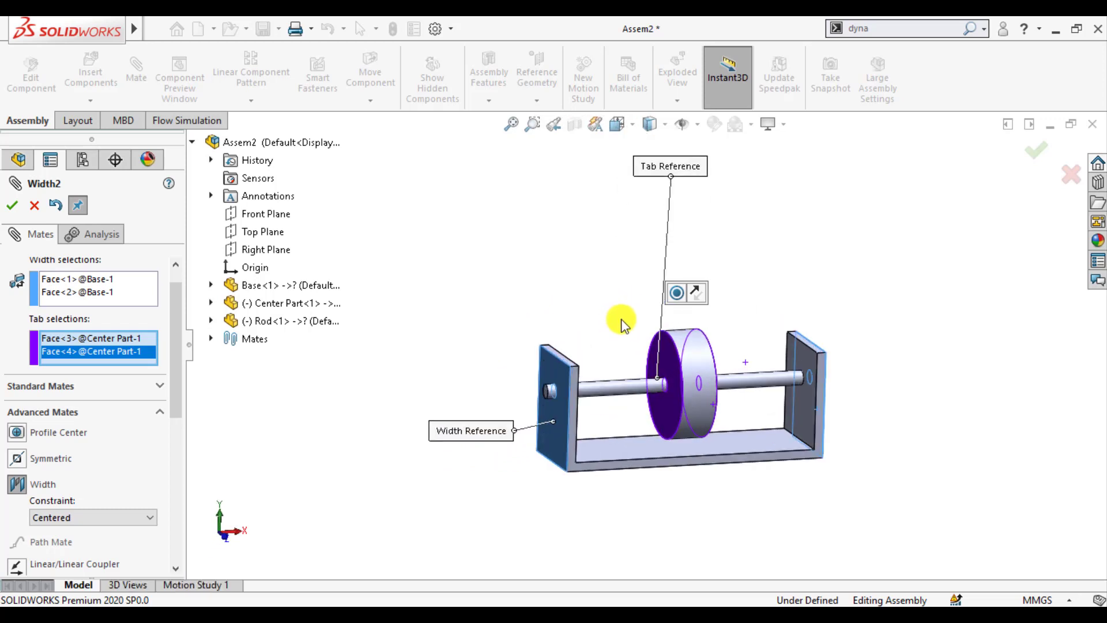
{"action": "left_click", "coordinate": [10, 206]}
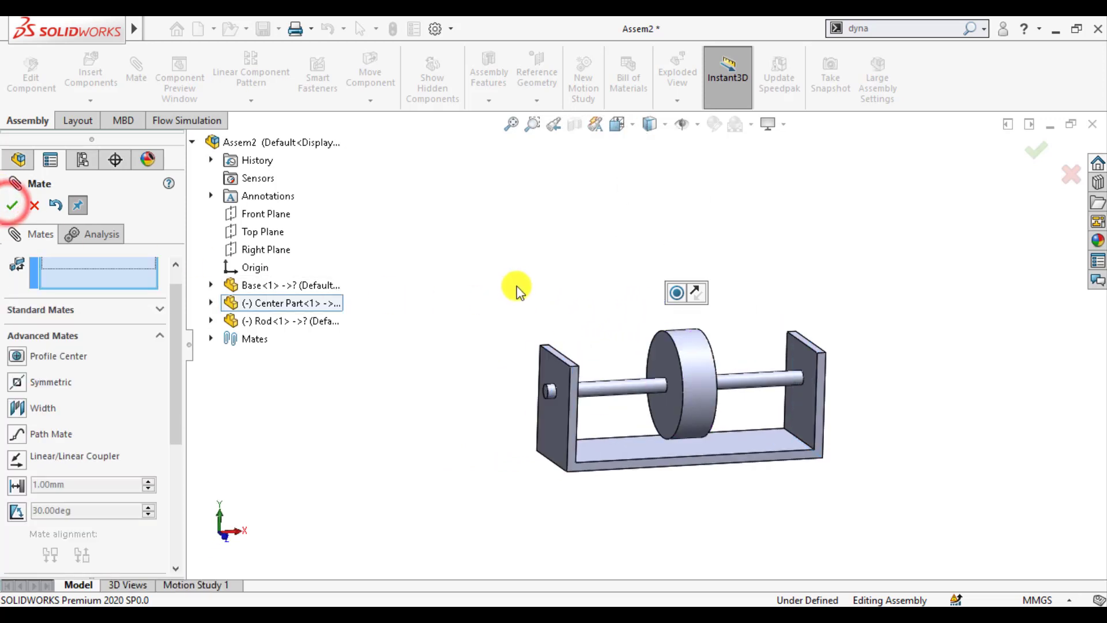
{"action": "left_click", "coordinate": [12, 205]}
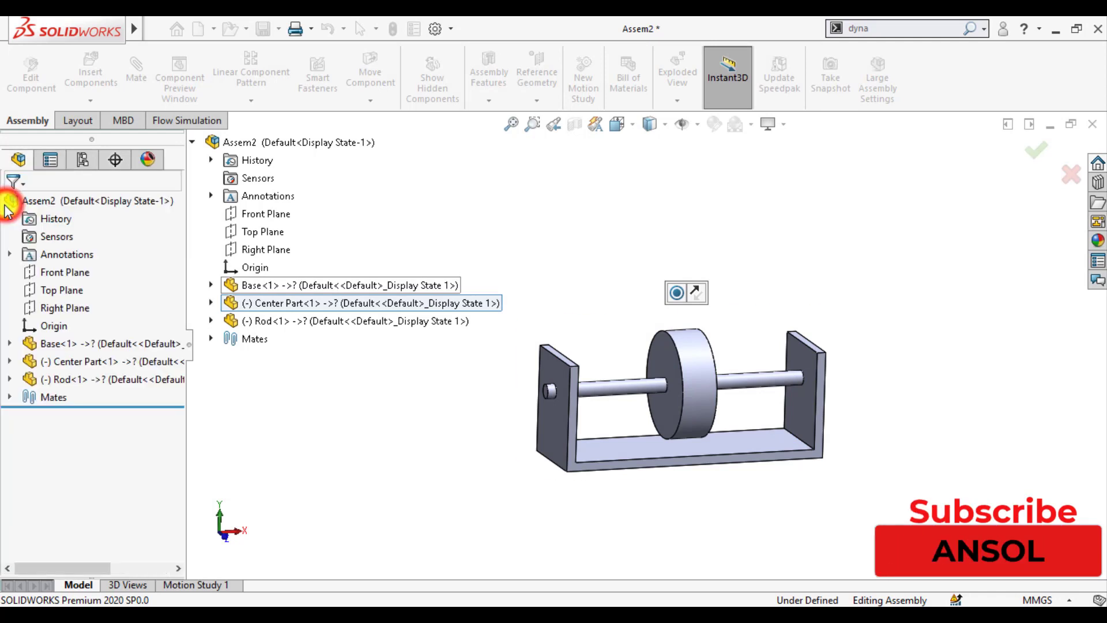
Measure the distance between the Center Part's left side face and the inner face of the Base's left upright.
{"action": "middle_click_drag", "start_coordinate": [444, 308], "coordinate": [618, 330]}
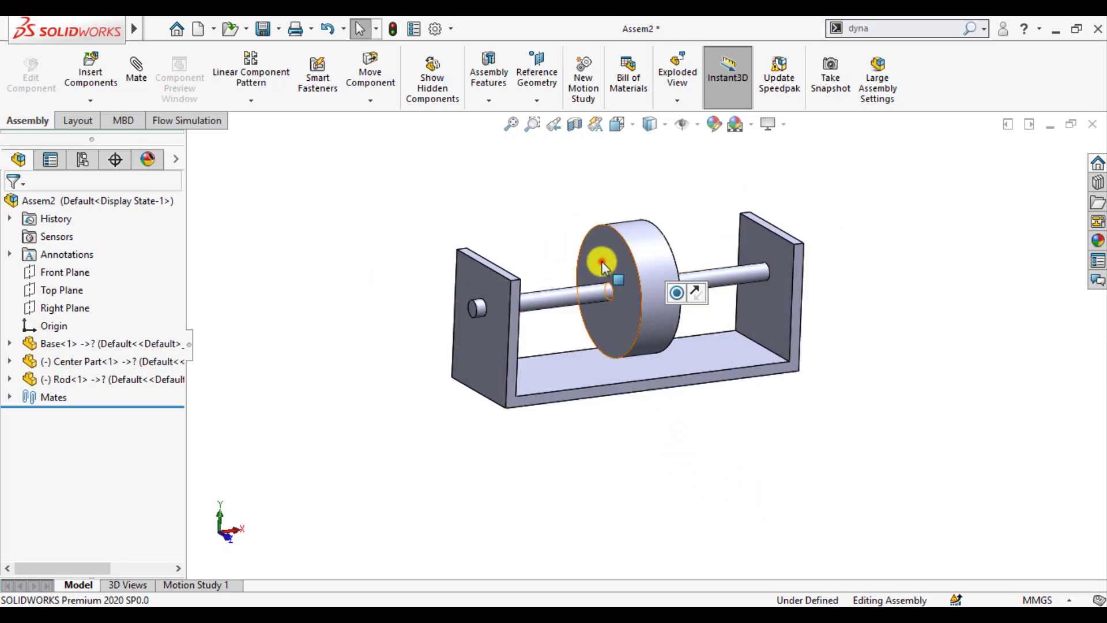
{"action": "left_click", "coordinate": [581, 278]}
{"action": "middle_click_drag", "start_coordinate": [581, 278], "coordinate": [494, 317]}
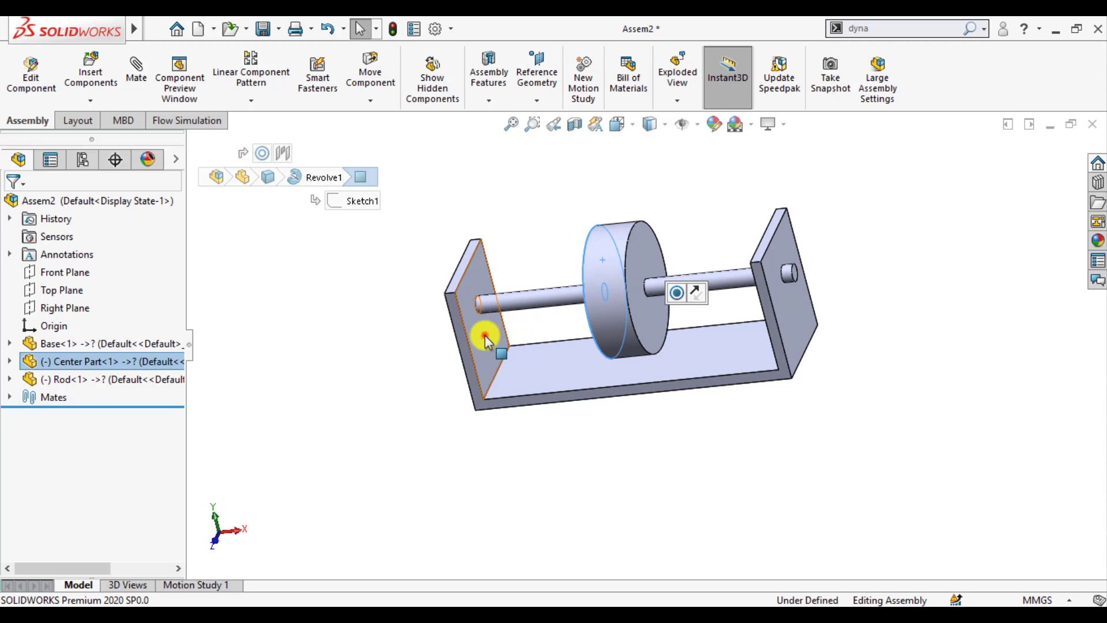
{"action": "left_click", "coordinate": [485, 335], "text": "ctrl"}
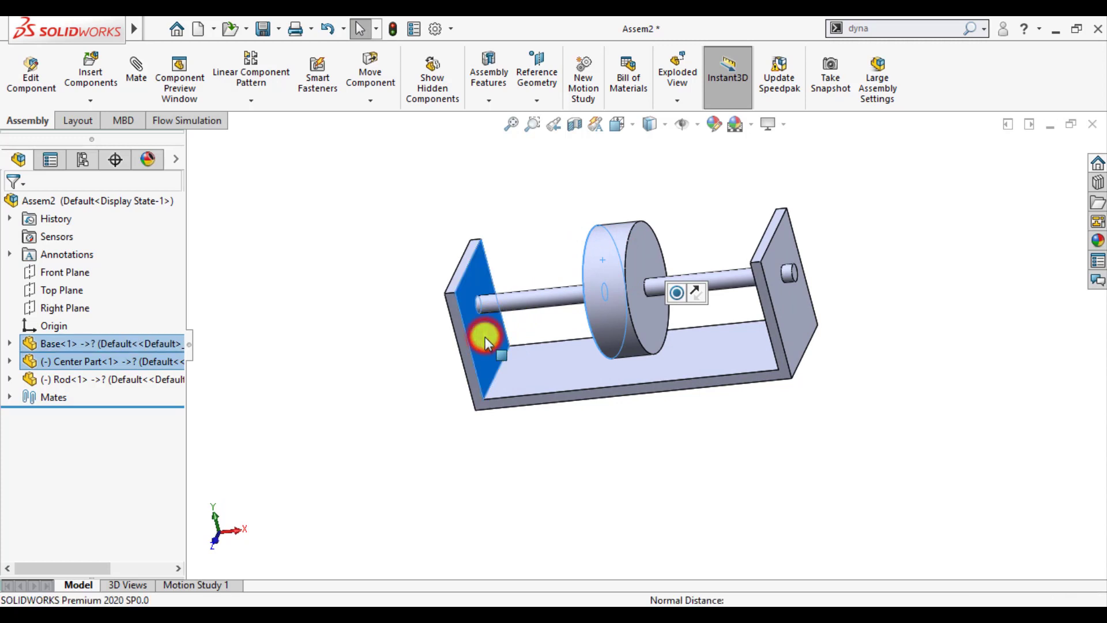
{"action": "left_click", "coordinate": [583, 507]}
Measure the distance between the Center Part's right side face and the inner face of the Base's right upright.
{"action": "middle_click_drag", "start_coordinate": [586, 503], "coordinate": [614, 382]}
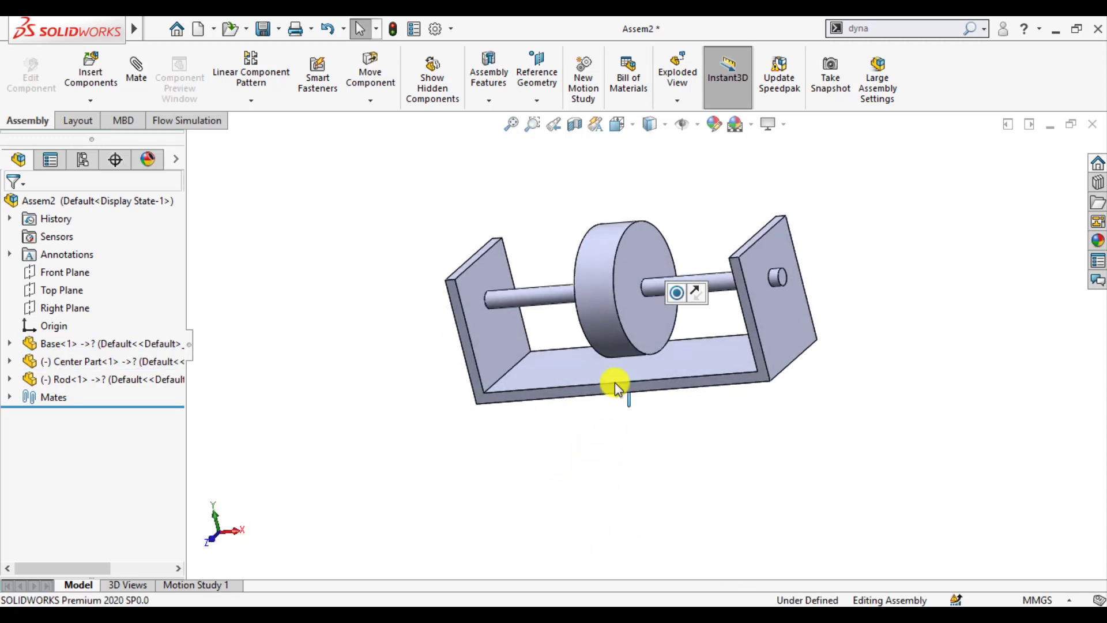
{"action": "left_click", "coordinate": [641, 327]}
{"action": "middle_click_drag", "start_coordinate": [630, 448], "coordinate": [754, 346]}
{"action": "left_click", "coordinate": [757, 334], "text": "ctrl"}
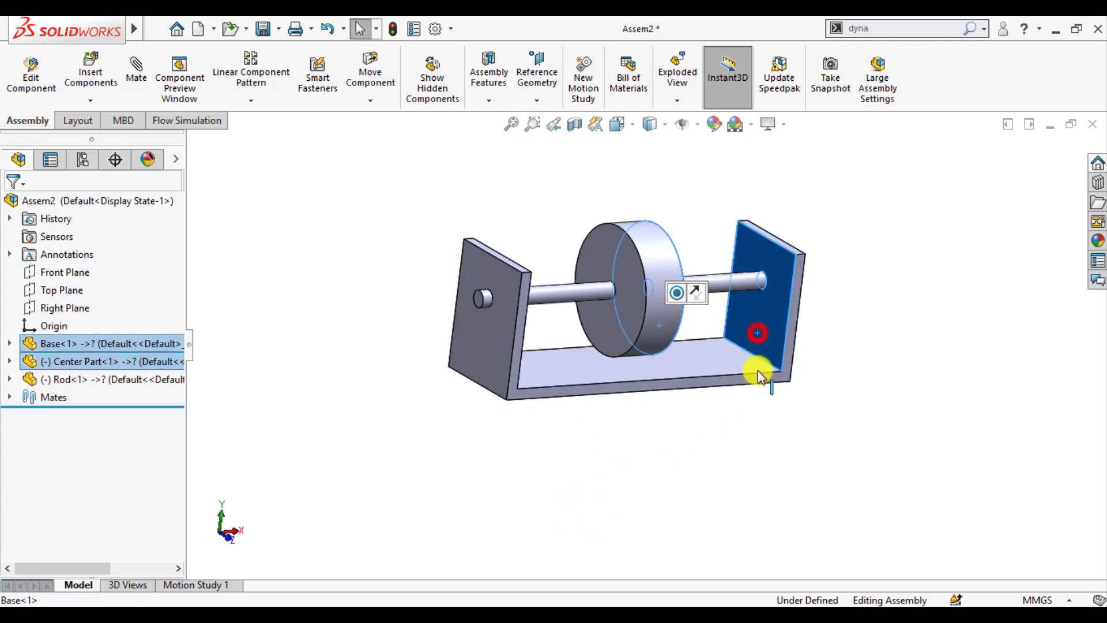
{"action": "left_click", "coordinate": [642, 517]}
{"action": "scroll", "coordinate": [677, 322], "scroll_direction": "up", "scroll_amount": 1}
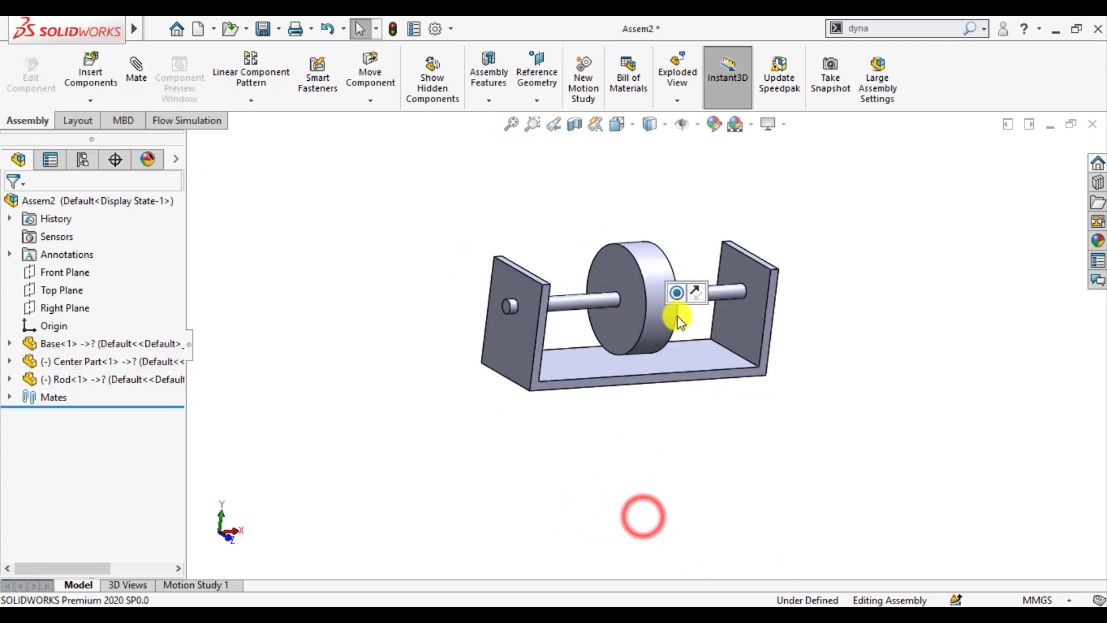
{"action": "scroll", "coordinate": [669, 283], "scroll_direction": "down", "scroll_amount": 3}
{"action": "scroll", "coordinate": [663, 291], "scroll_direction": "up", "scroll_amount": 2}
{"action": "middle_click_drag", "start_coordinate": [525, 440], "coordinate": [625, 423]}
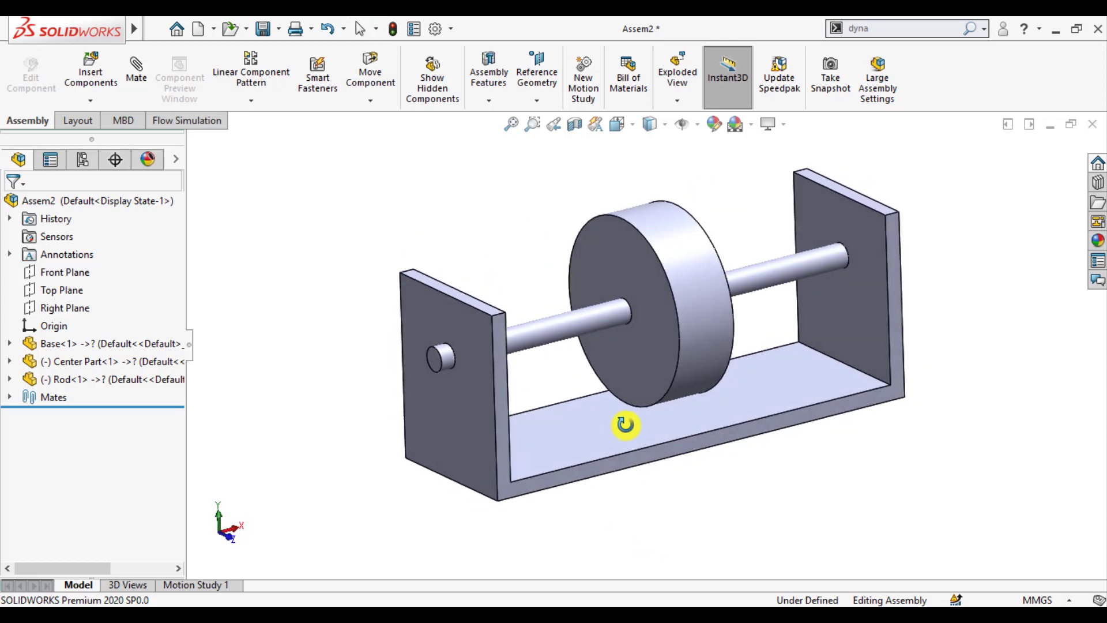